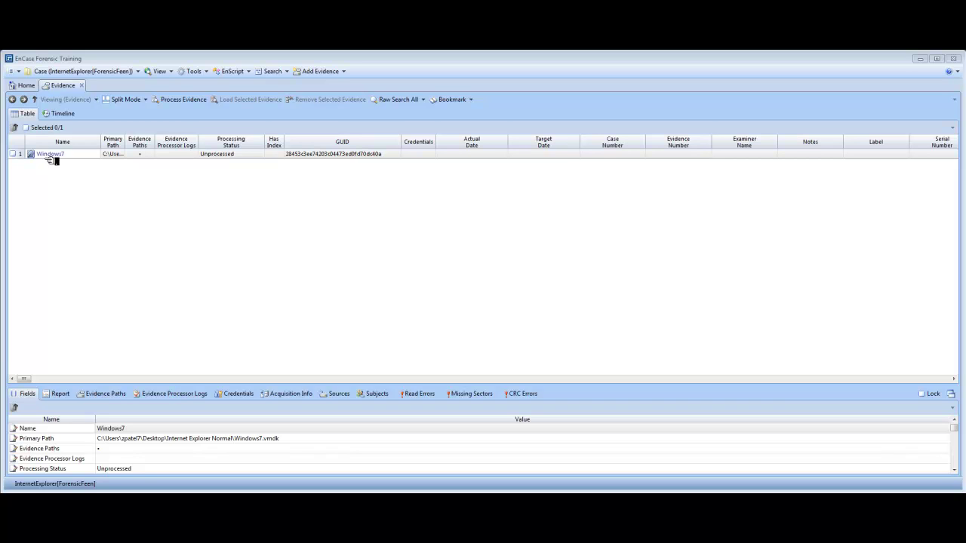
Open the Evidence Processor for the Windows7 evidence and mark it for processing.
left_click(14, 154)
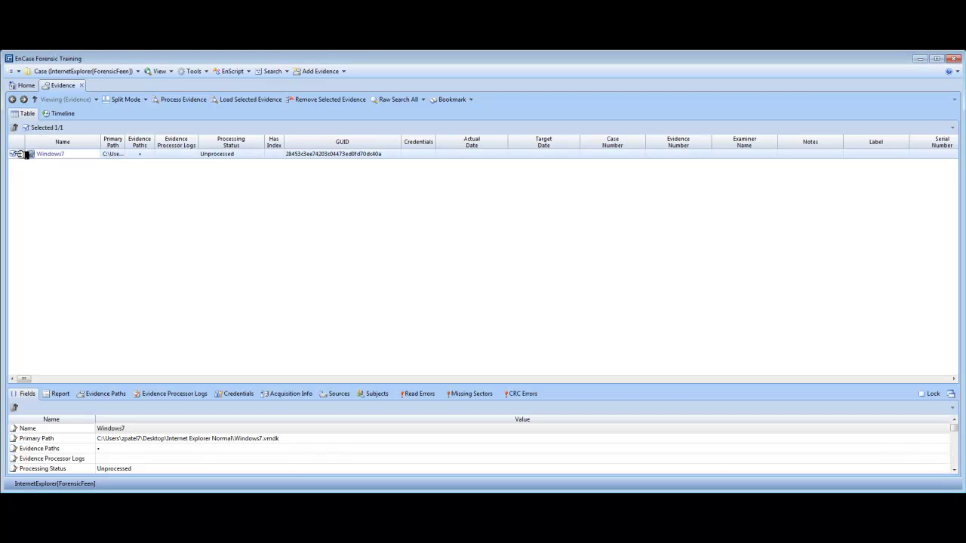
left_click(171, 98)
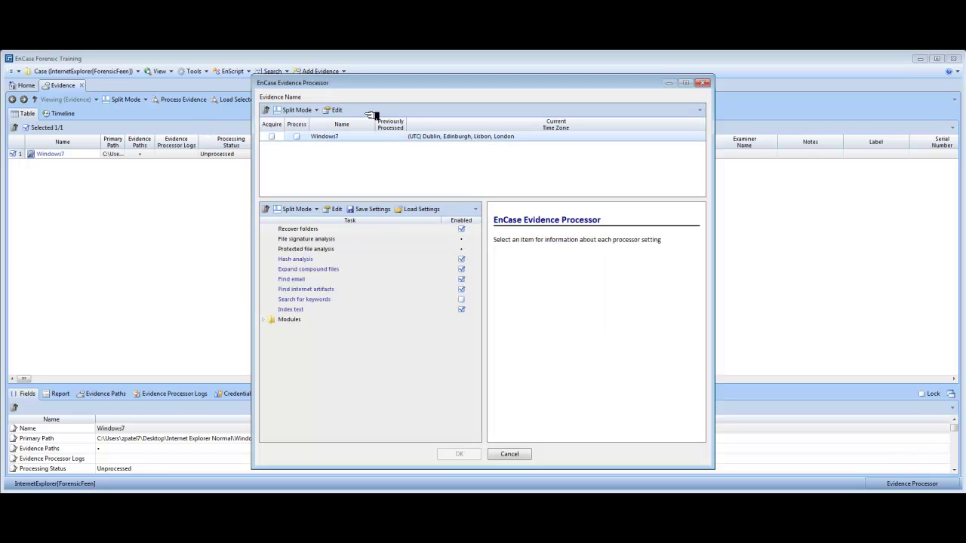
left_click(298, 137)
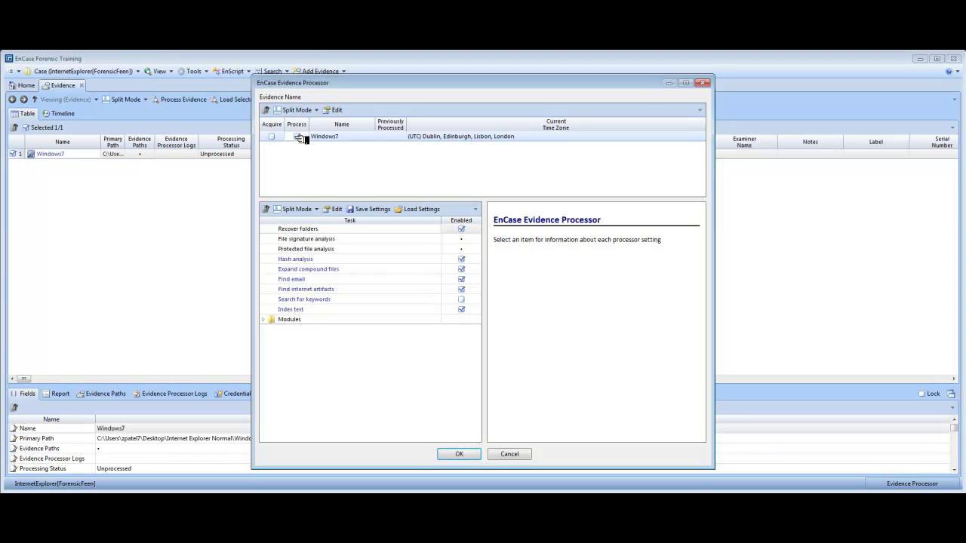
Disable Recover folders, Hash analysis, Expand compound files, Find email and Index text, then process the evidence with Find internet artifacts enabled.
left_click(462, 229)
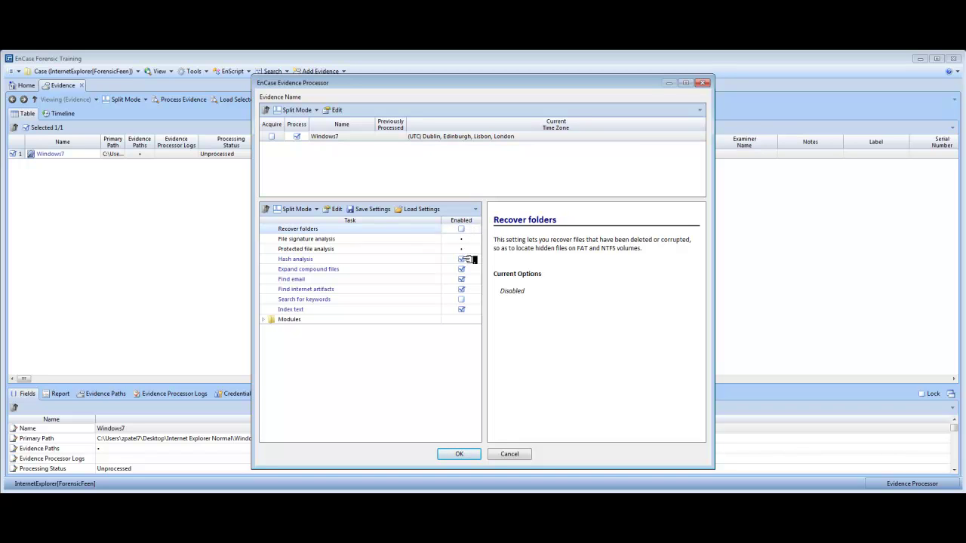
left_click(464, 259)
left_click(463, 259)
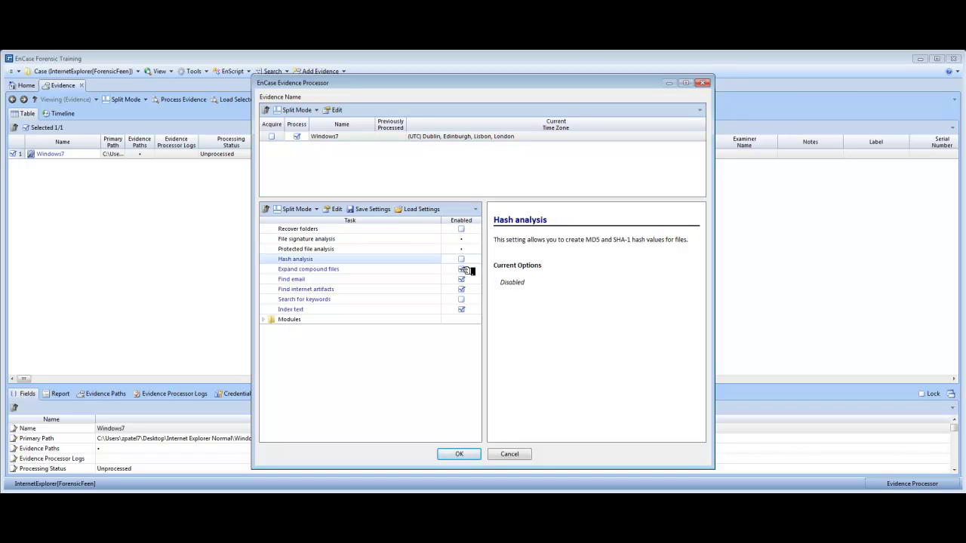
left_click(462, 269)
left_click(462, 270)
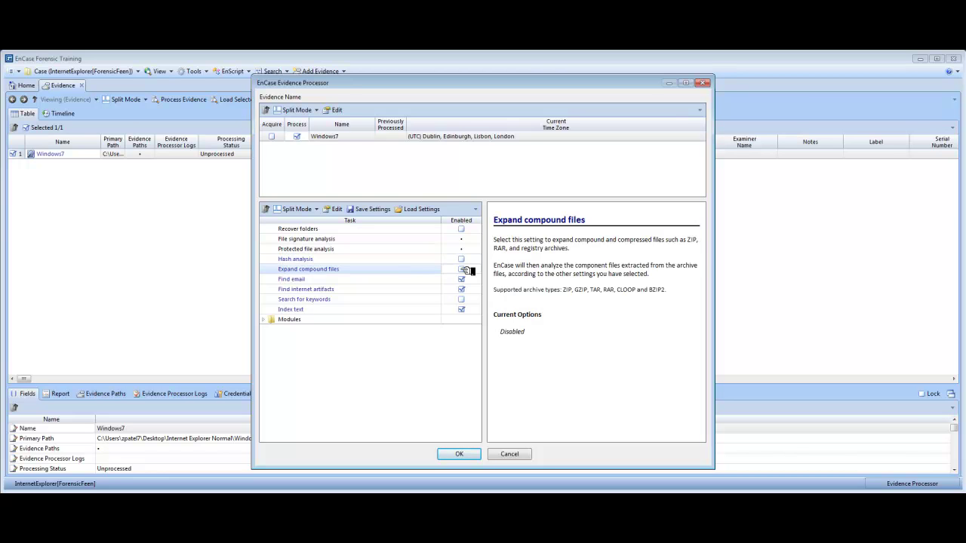
left_click(463, 280)
left_click(462, 279)
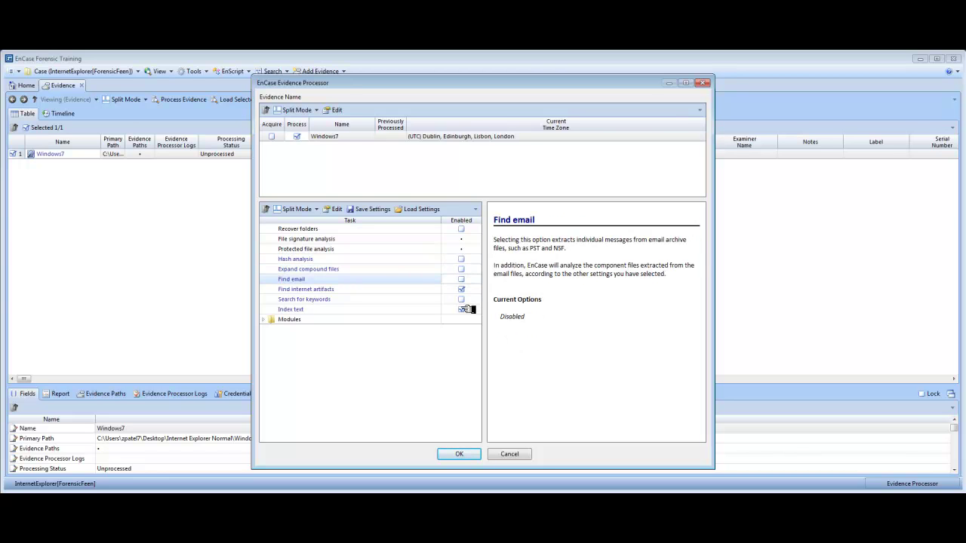
left_click(462, 309)
left_click(462, 310)
left_click(368, 290)
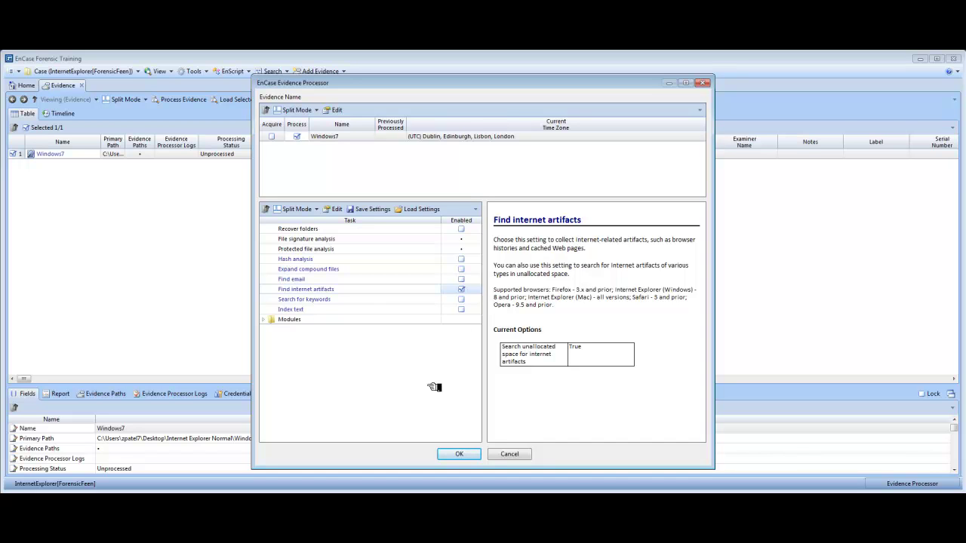
left_click(458, 454)
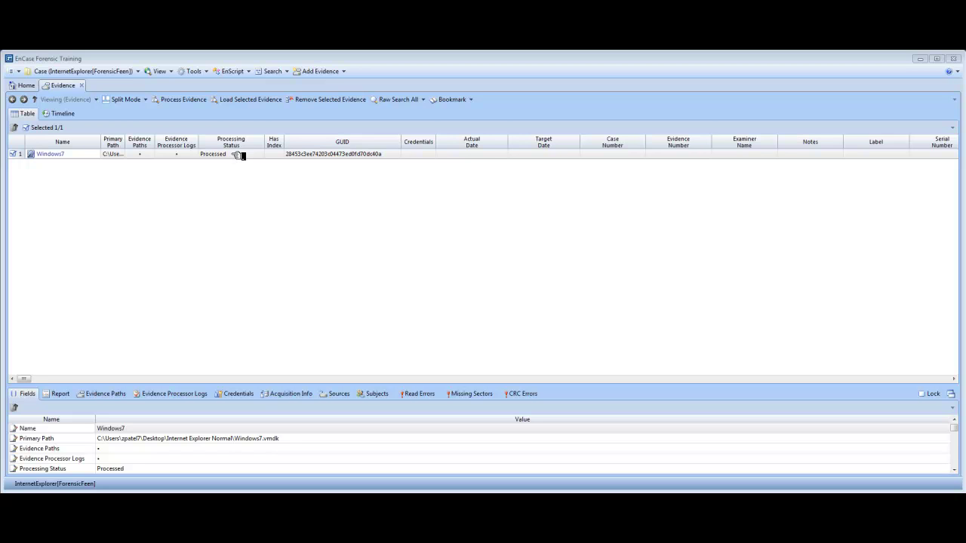
Open the case records and display the Internet artifacts found in Windows7.
left_click(167, 73)
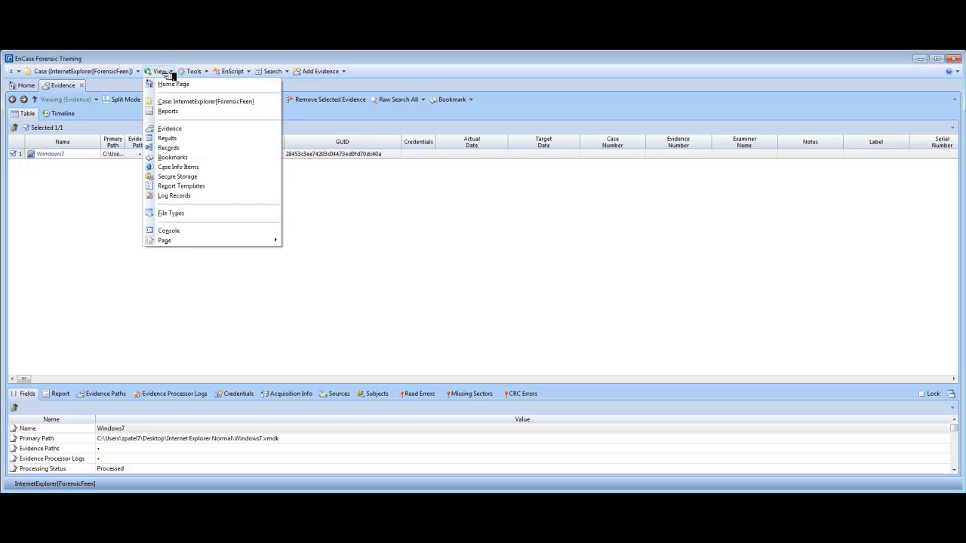
left_click(167, 148)
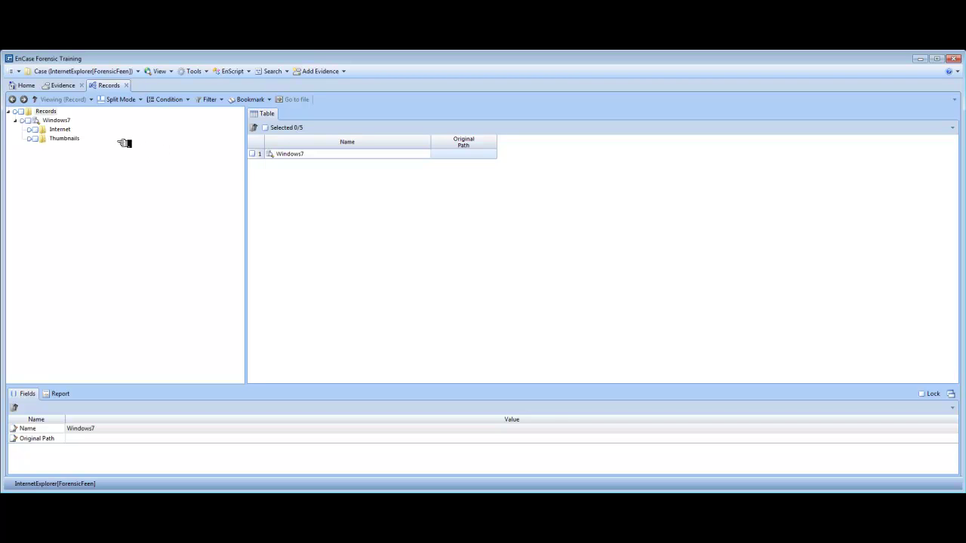
left_click(60, 129)
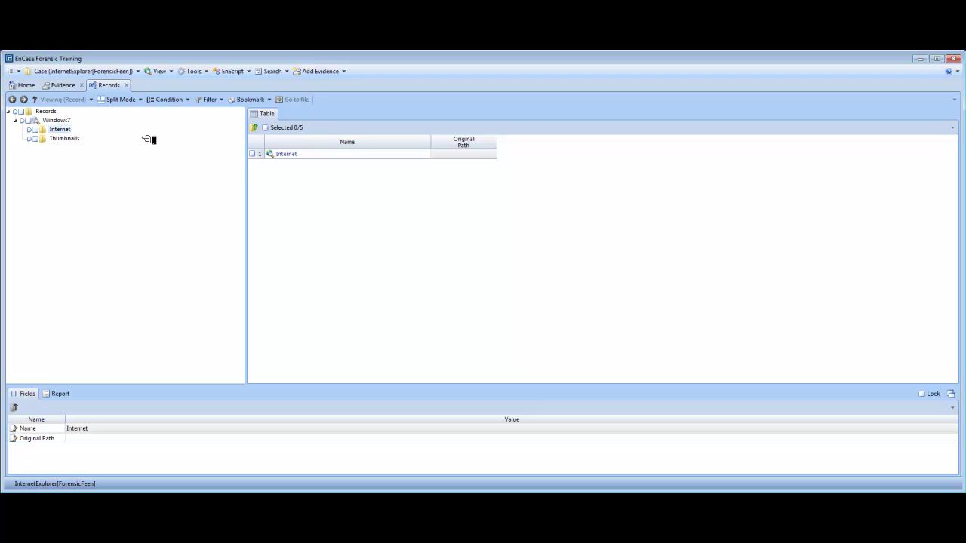
left_click(290, 155)
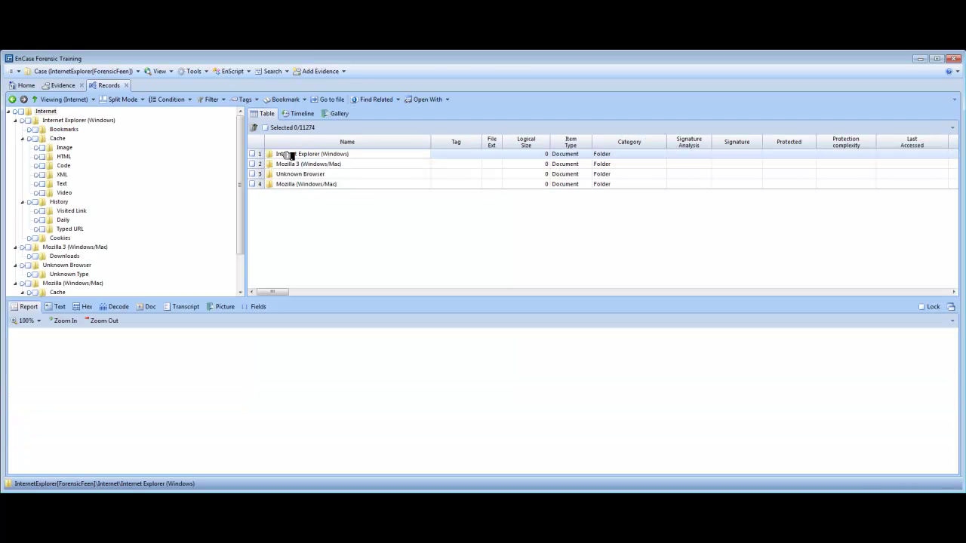
Examine the first NTUSER.DAT record in Internet Explorer's Typed URL history, in both its report and hex data.
left_click(71, 202)
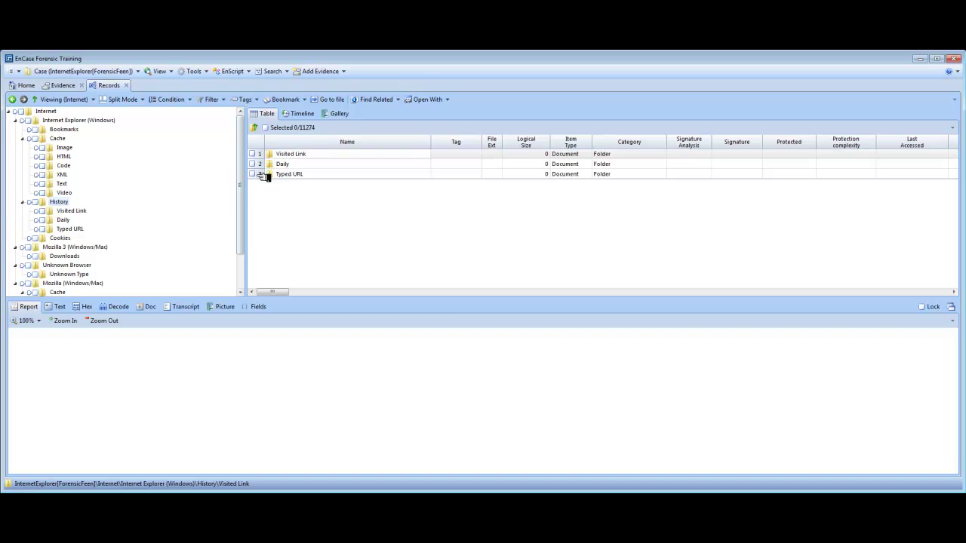
left_click(290, 174)
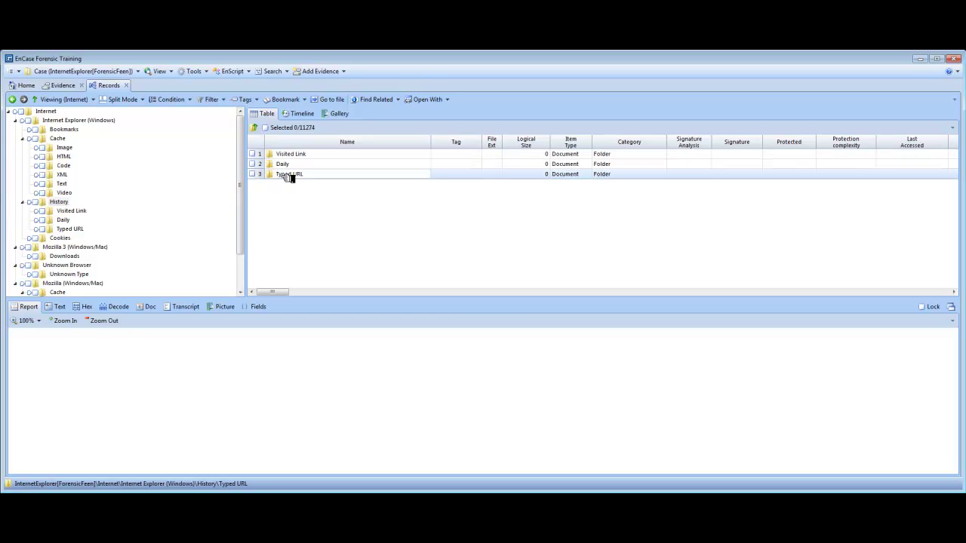
double_click(290, 176)
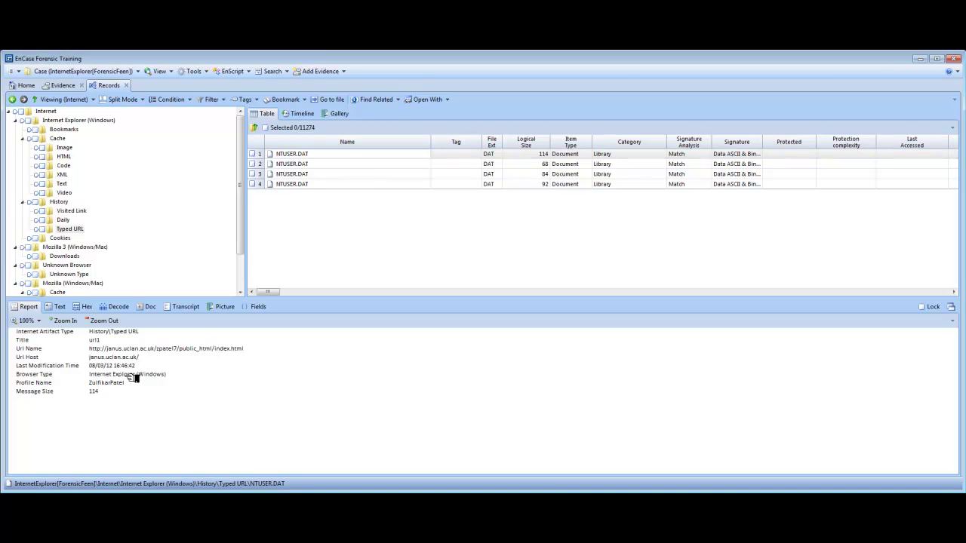
left_click(88, 307)
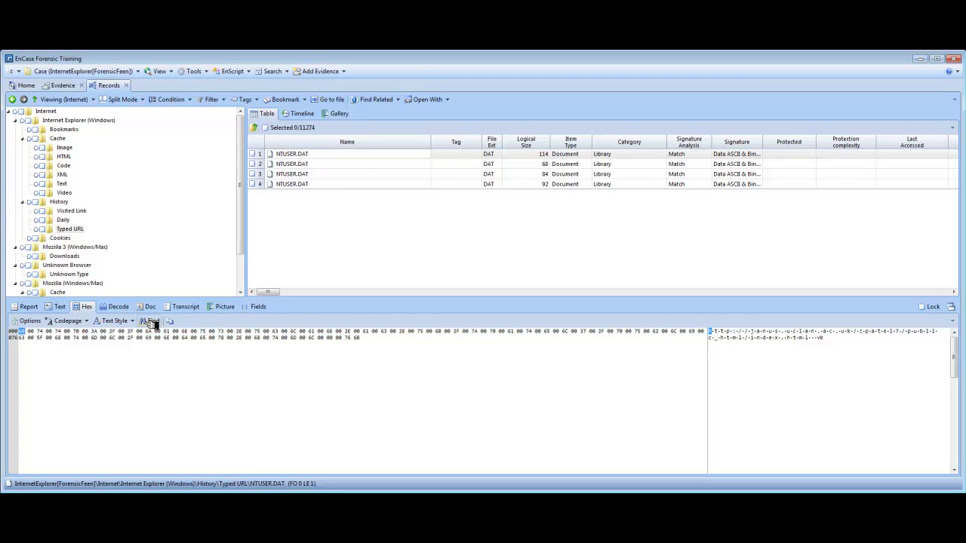
left_click(29, 306)
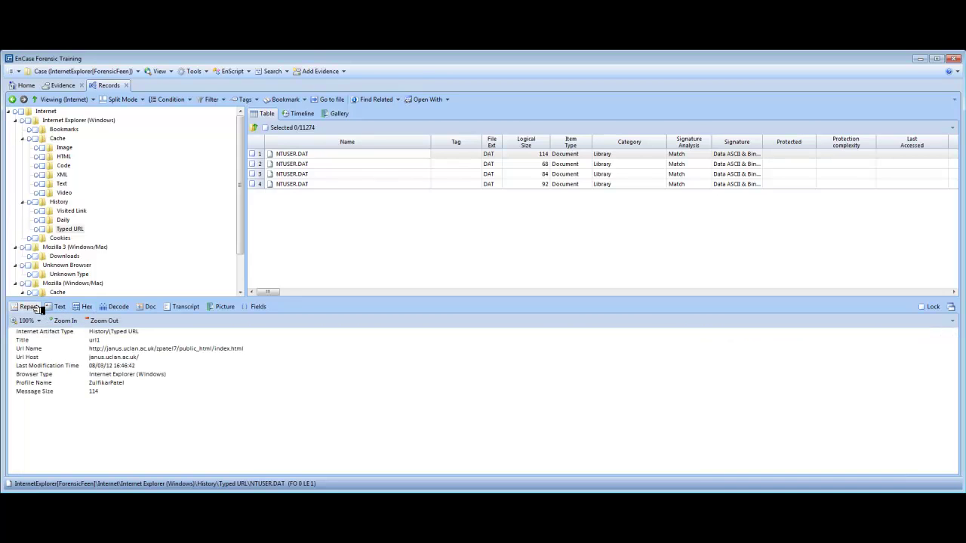
Open Internet Explorer's Daily history and examine the reports of the index.dat records in rows 73 to 78.
left_click(261, 129)
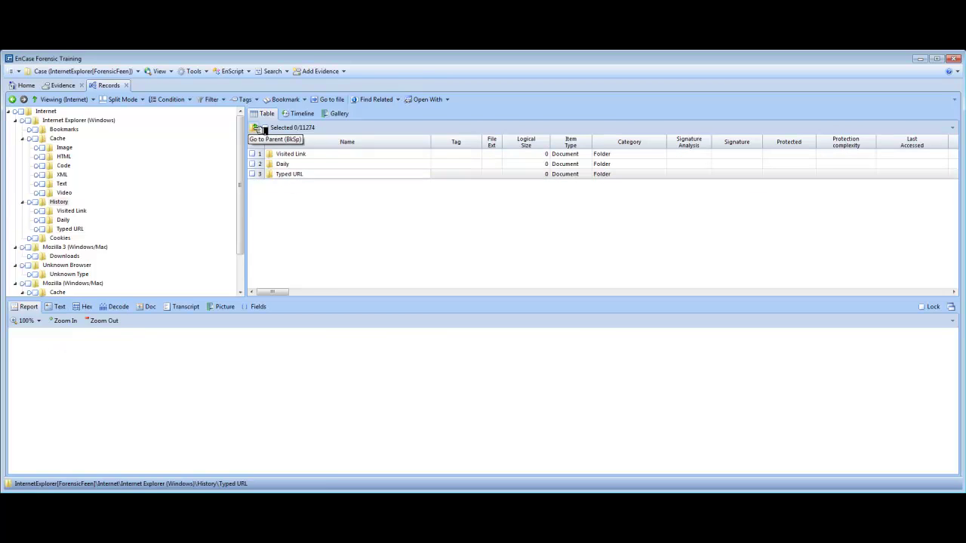
left_click(289, 166)
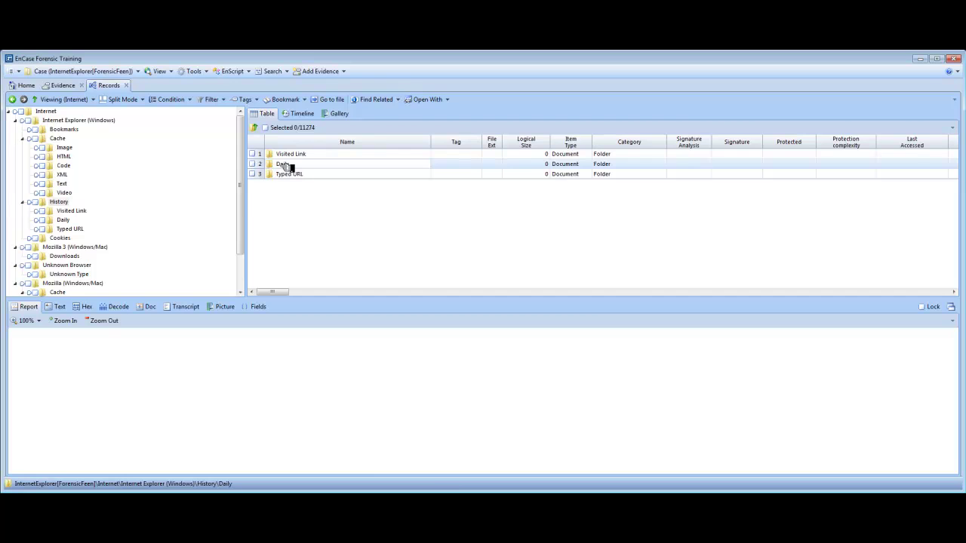
double_click(290, 166)
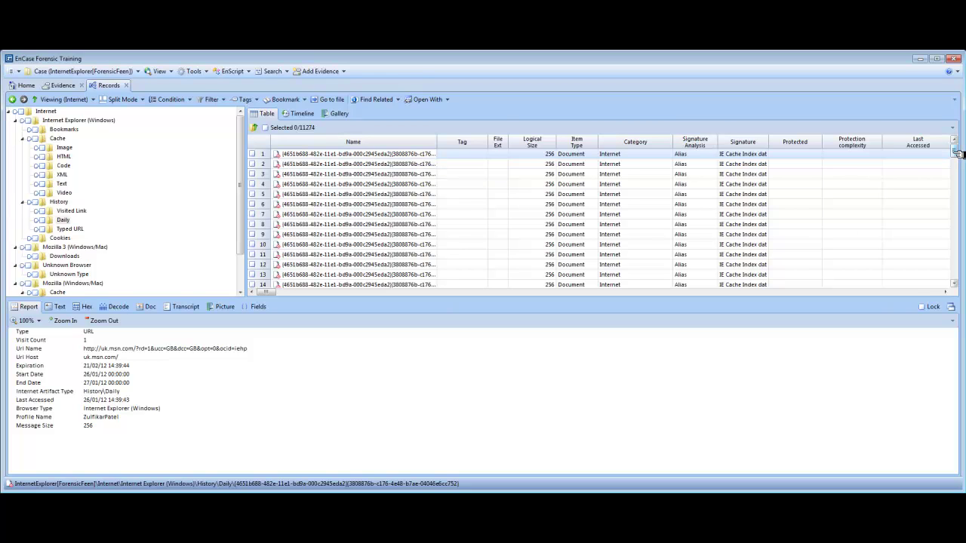
left_click_drag(956, 153, 954, 226)
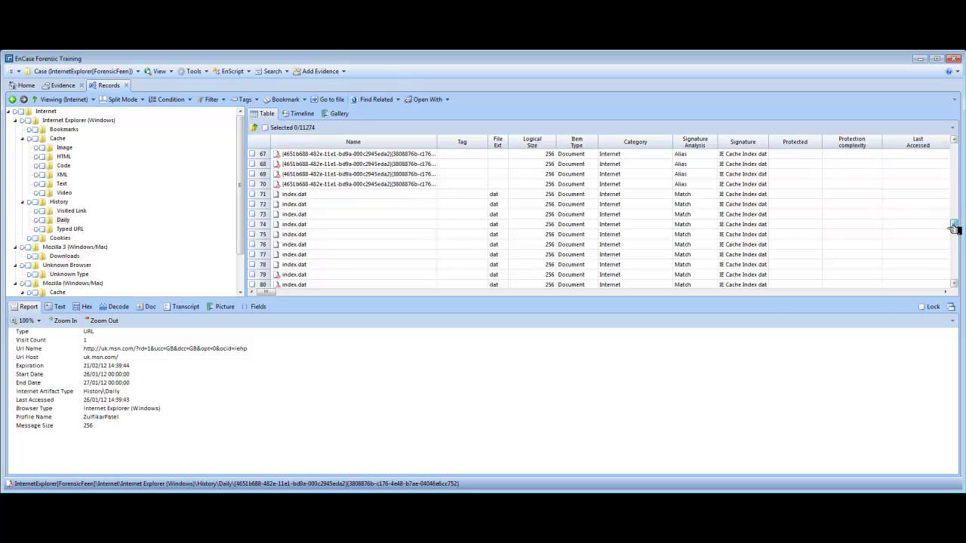
left_click(302, 216)
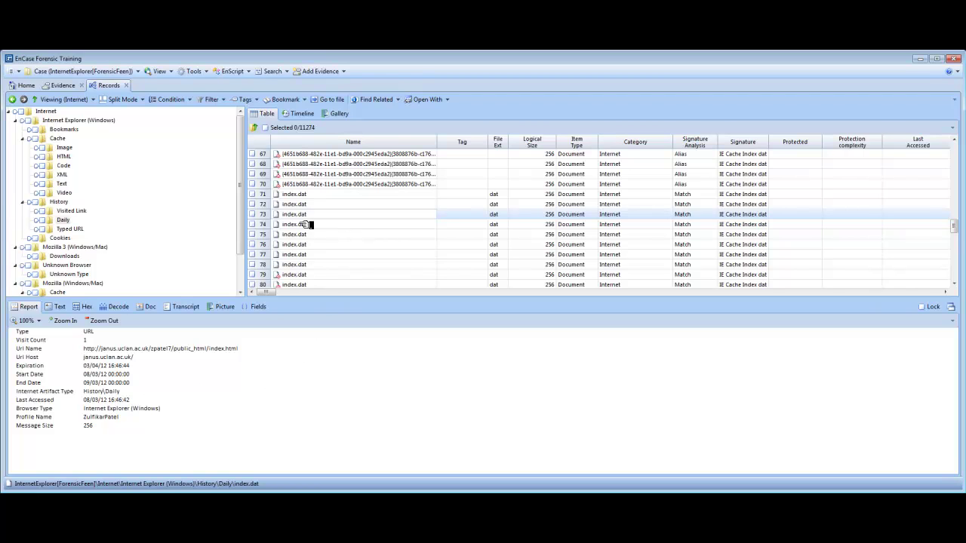
left_click(305, 224)
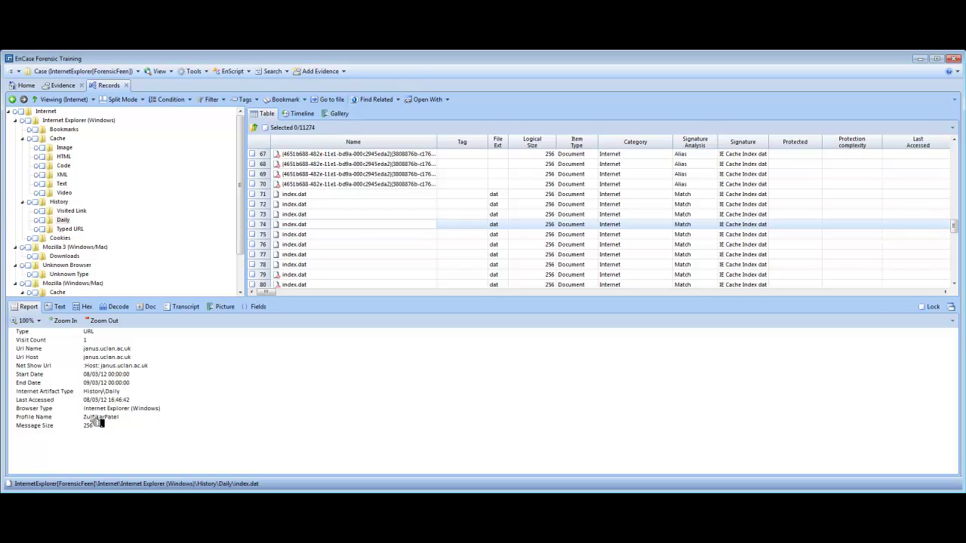
left_click(316, 235)
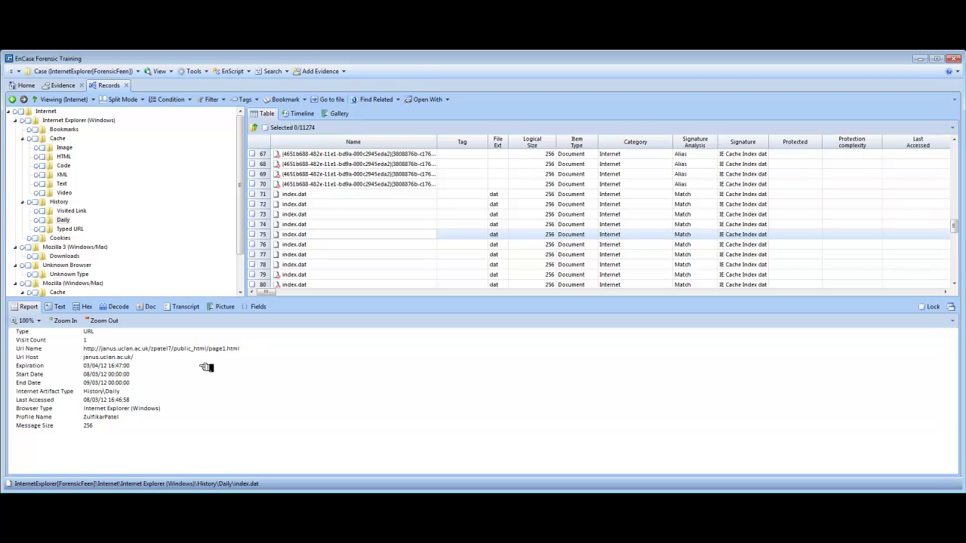
left_click(305, 244)
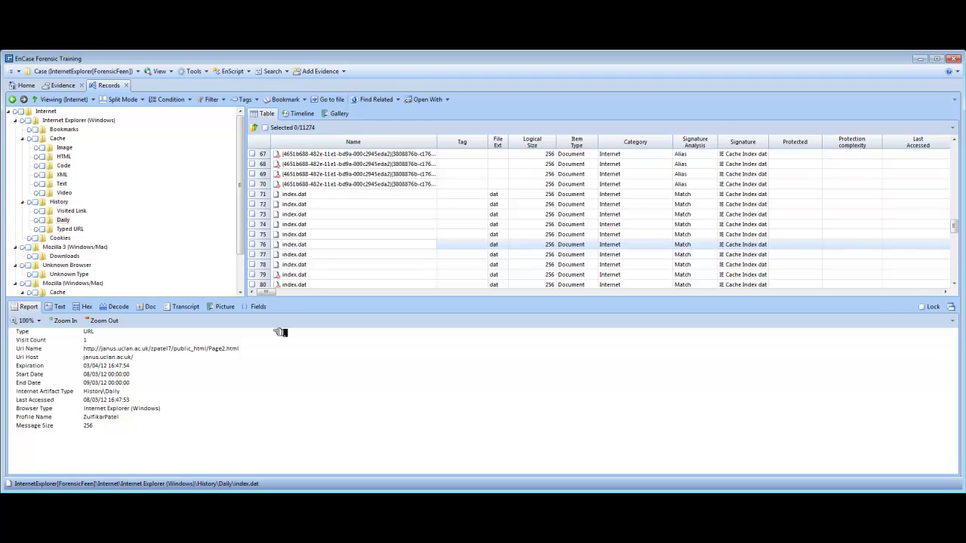
left_click(309, 257)
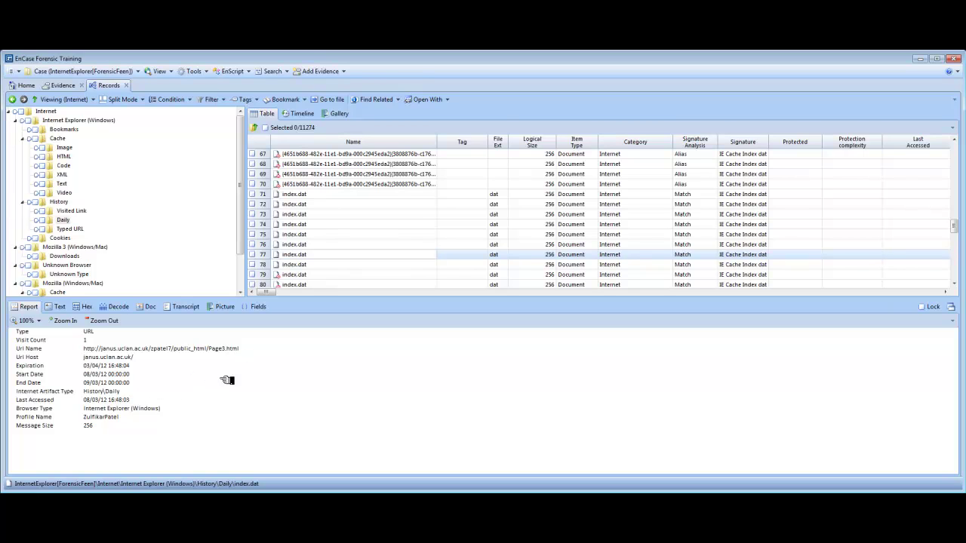
left_click(332, 265)
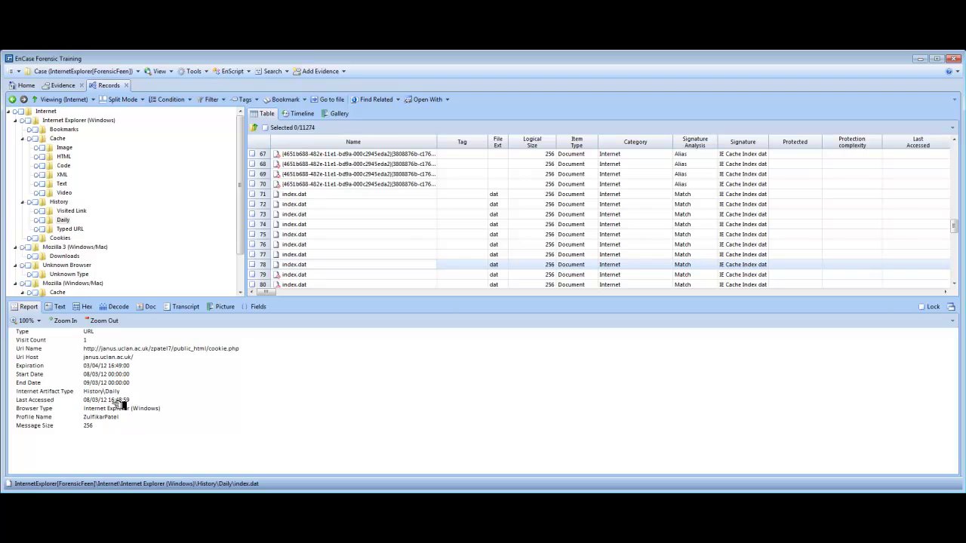
Open the Internet Explorer cookies and examine the report and hex data of the janus.uclan.ac cookie file.
left_click(255, 128)
left_click(256, 128)
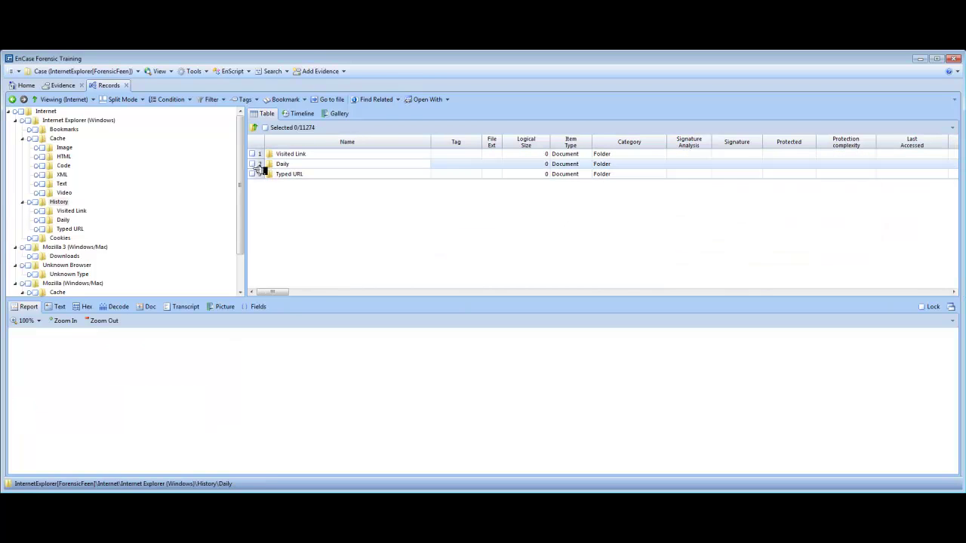
left_click(256, 130)
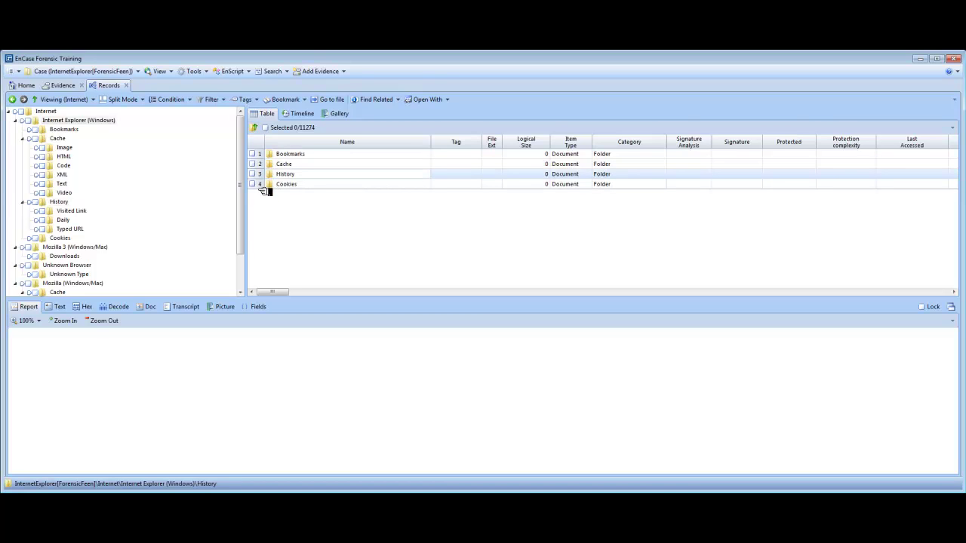
left_click(285, 184)
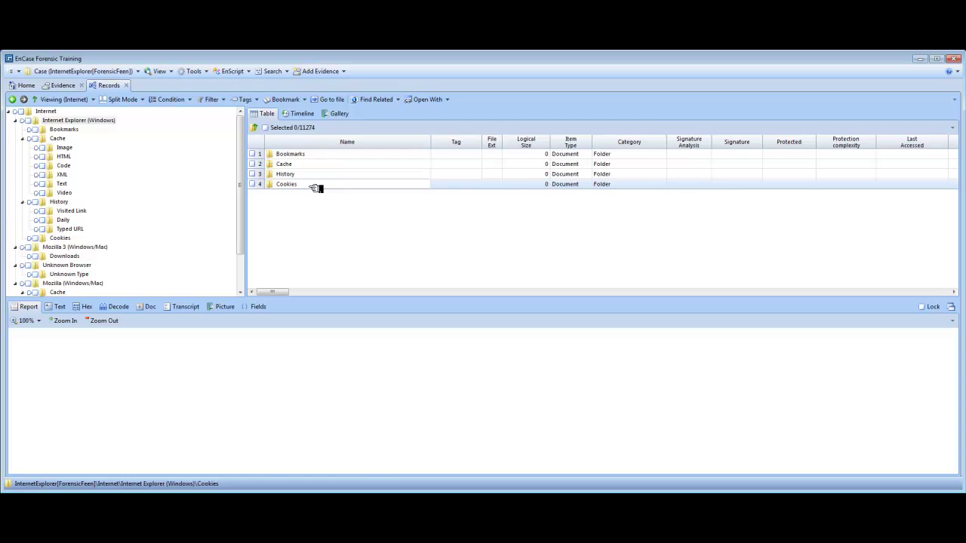
double_click(315, 186)
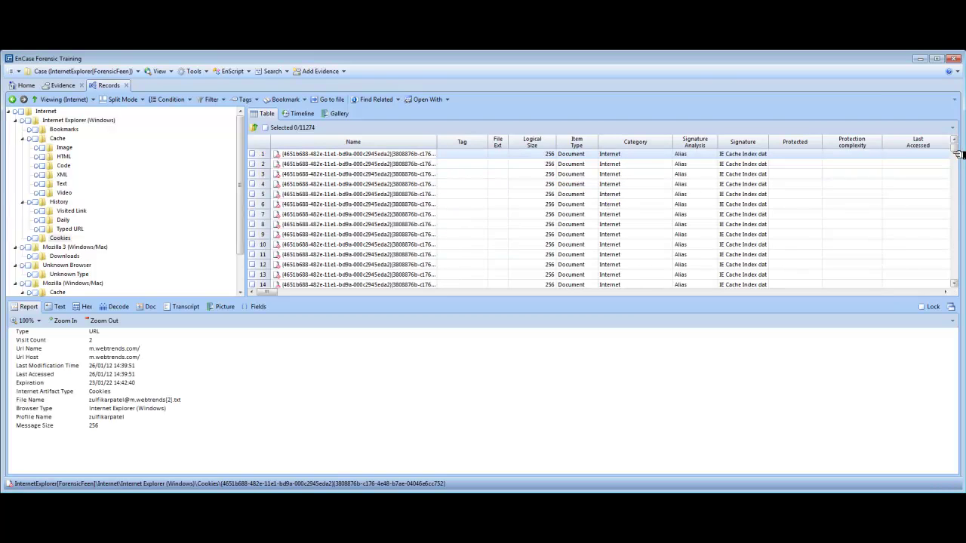
left_click_drag(957, 148, 959, 193)
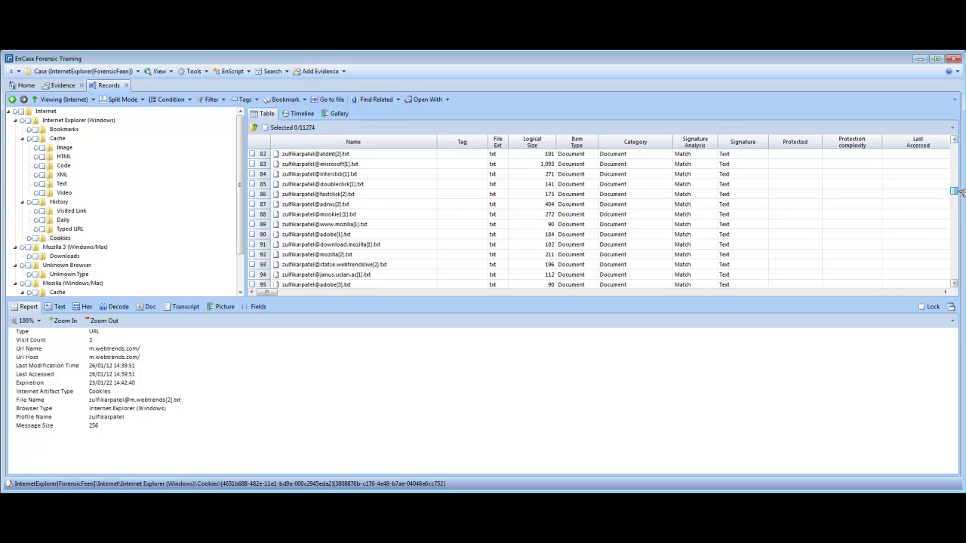
left_click(388, 276)
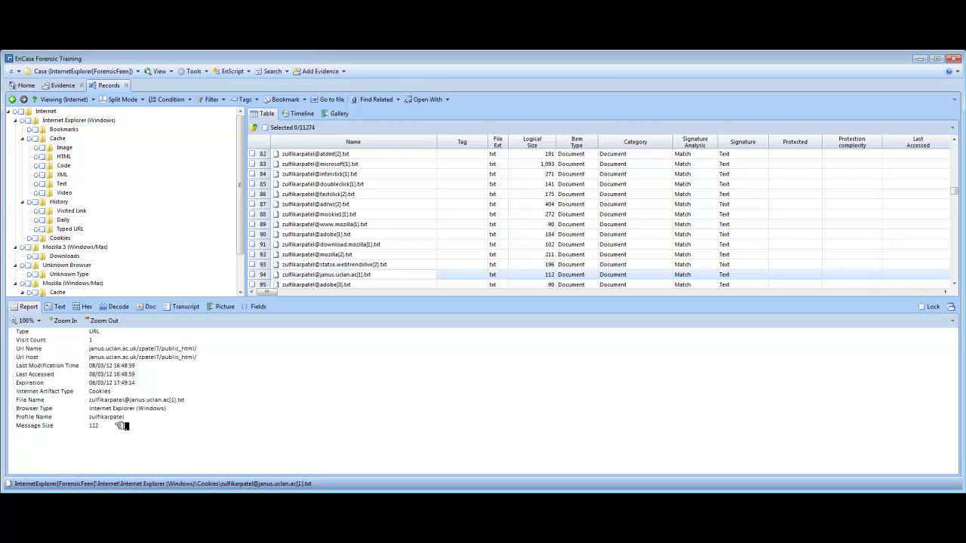
left_click(83, 306)
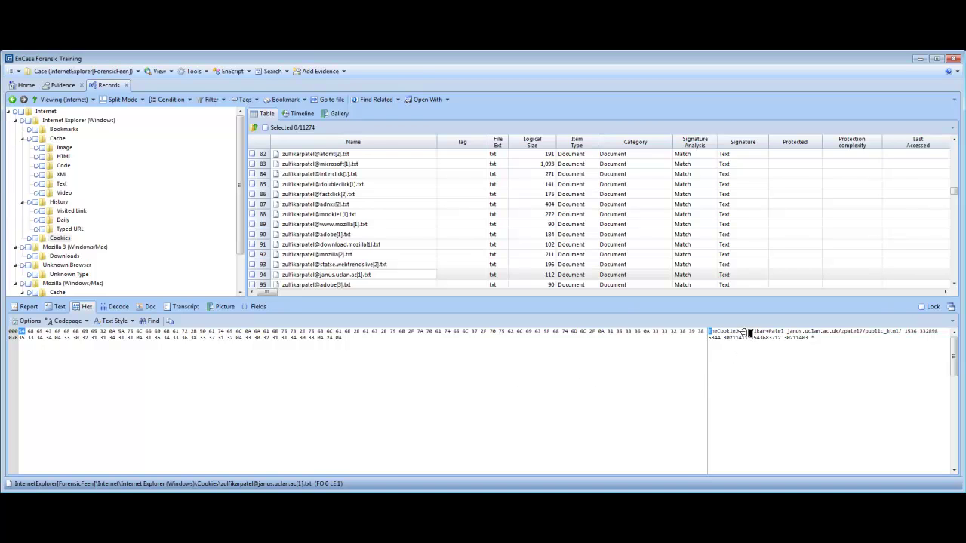
Highlight and examine the cookie's name and value, and its host path, in the hex view's text of the janus.uclan.ac cookie.
left_click_drag(748, 332, 710, 334)
left_click(806, 367)
left_click_drag(794, 331, 904, 334)
left_click(767, 367)
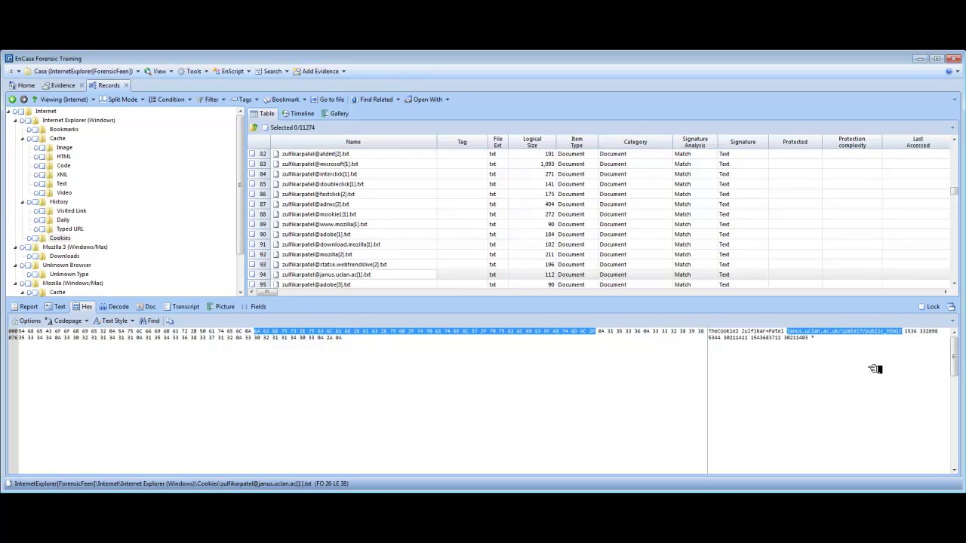
left_click(850, 351)
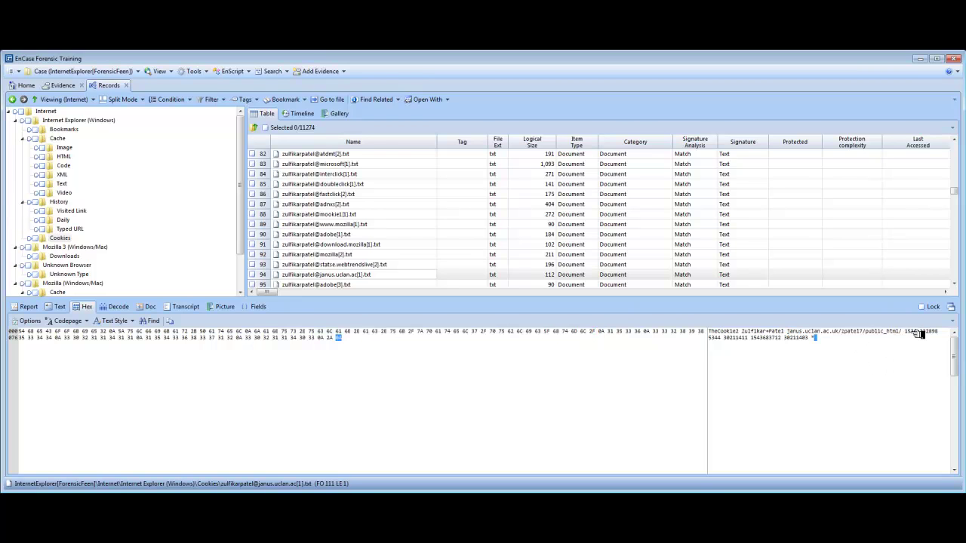
Highlight and examine the flag number and the two pairs of timestamp numbers following the host path in the cookie's text.
left_click(912, 331)
left_click_drag(923, 333, 910, 332)
left_click(901, 370)
left_click_drag(921, 332, 754, 340)
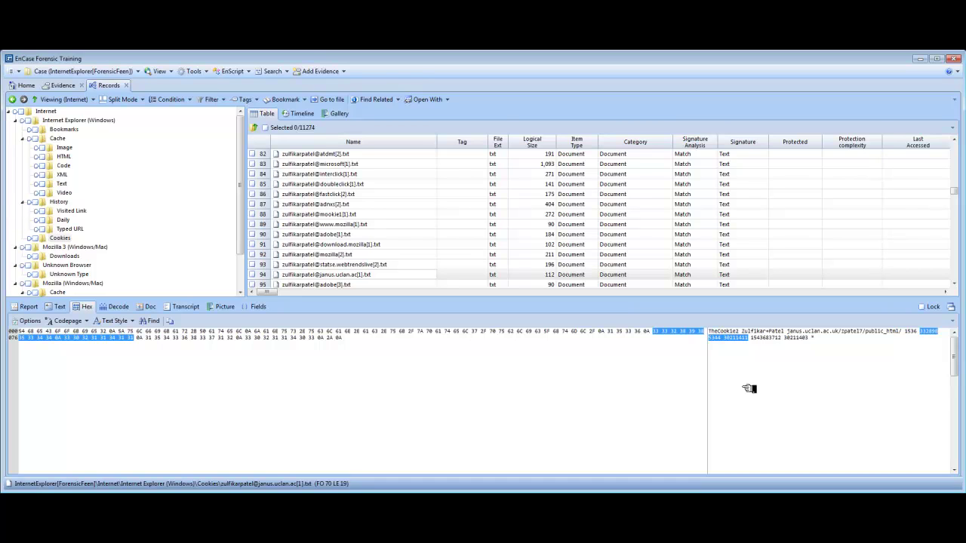
left_click(749, 389)
left_click(757, 339)
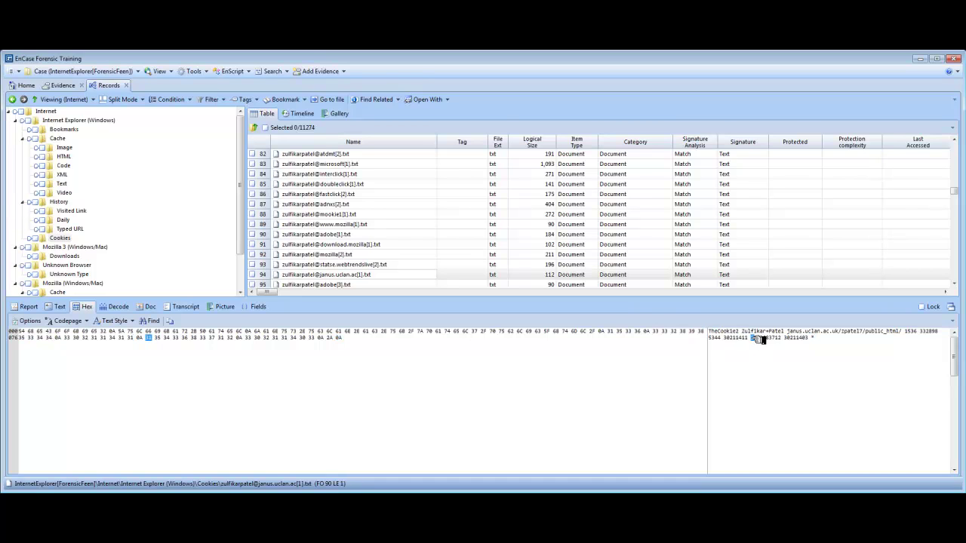
left_click_drag(761, 340, 815, 340)
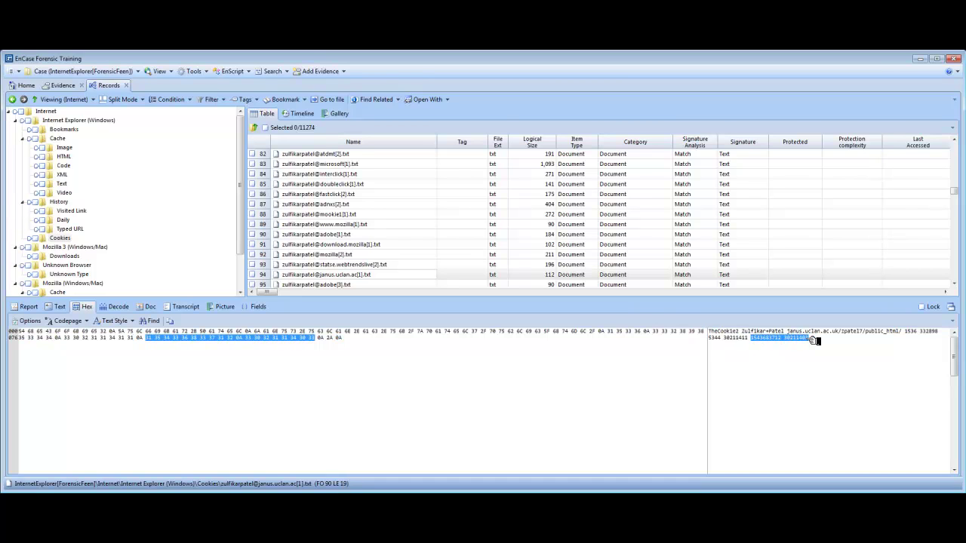
left_click(799, 397)
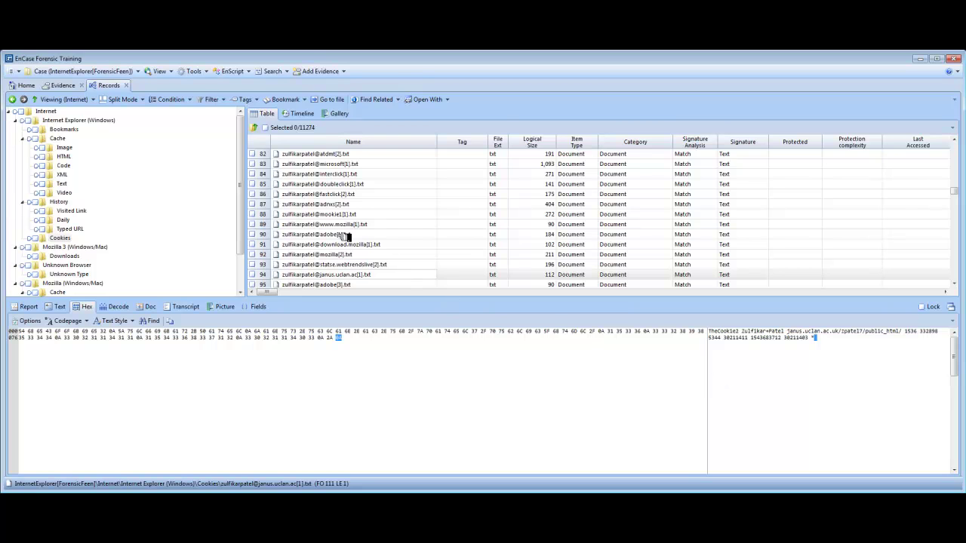
Return to the top level of the Internet records and open Internet Explorer's Cache records.
left_click(257, 128)
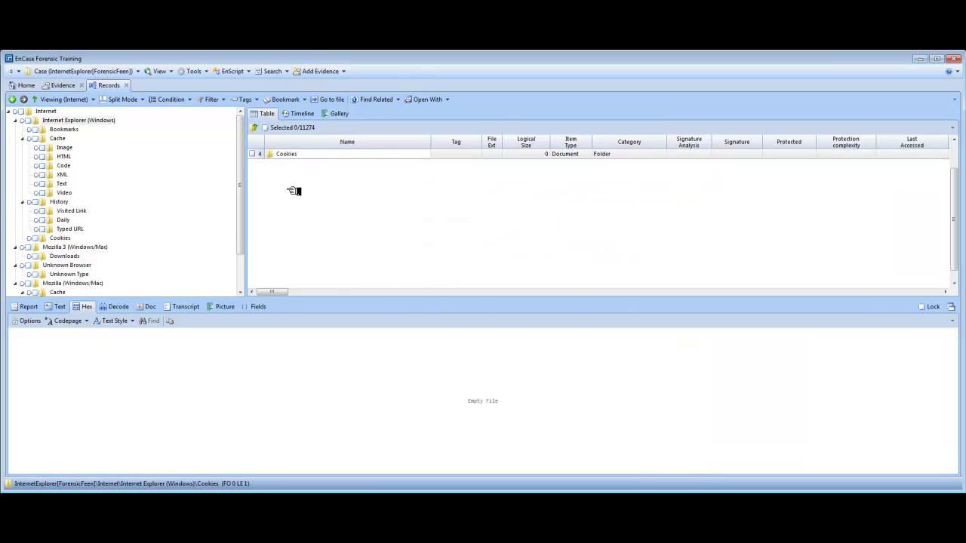
left_click(255, 129)
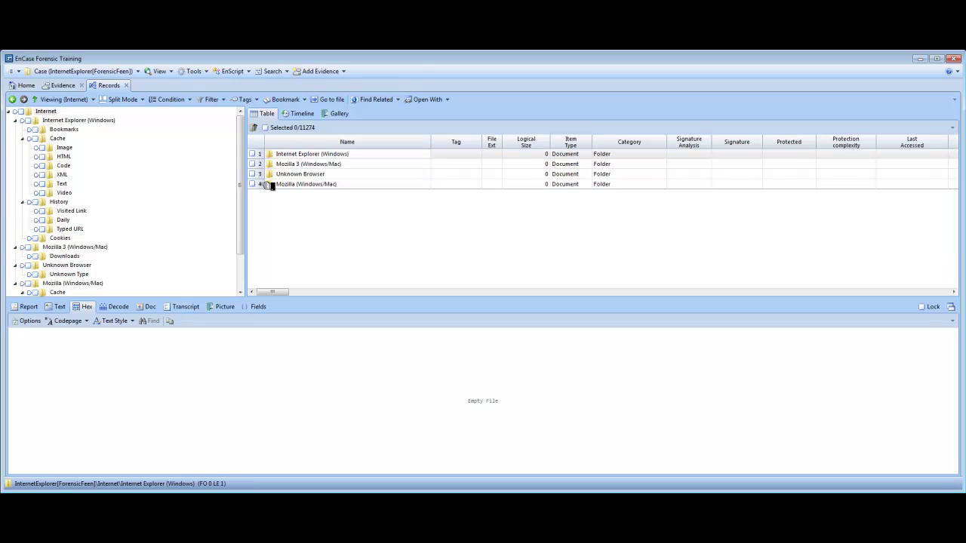
double_click(307, 155)
left_click(303, 165)
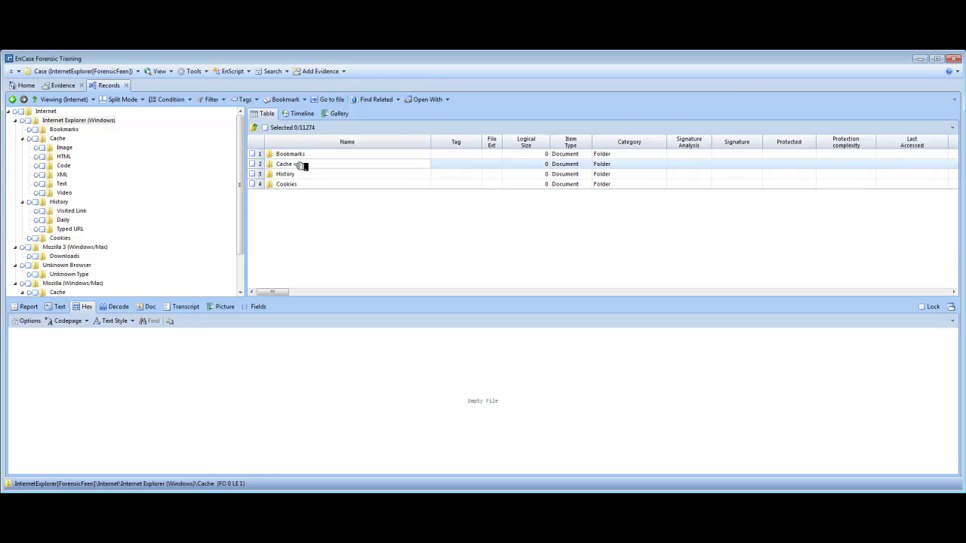
double_click(302, 166)
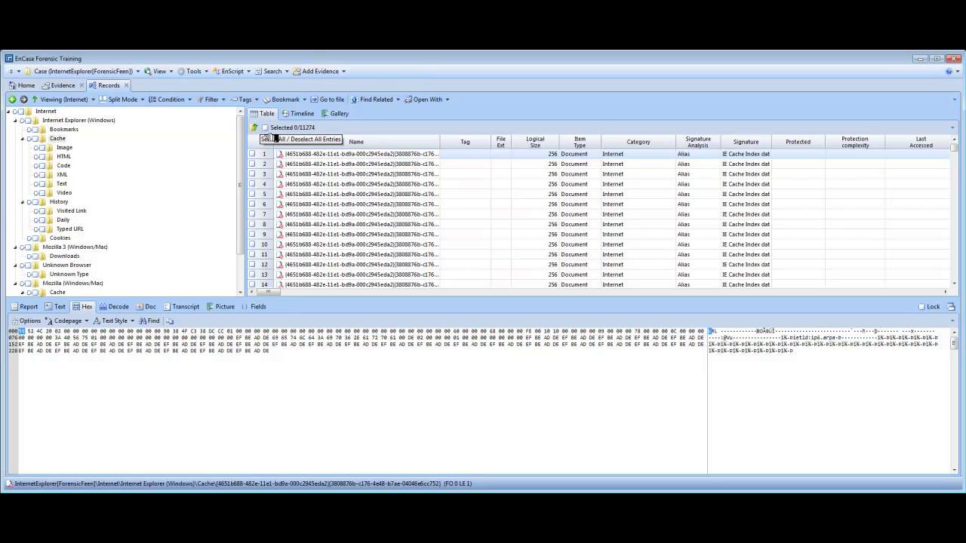
Open the cached images and examine Top-Secret-Logo[1].jpg as a picture, report, hex data and text.
left_click(76, 151)
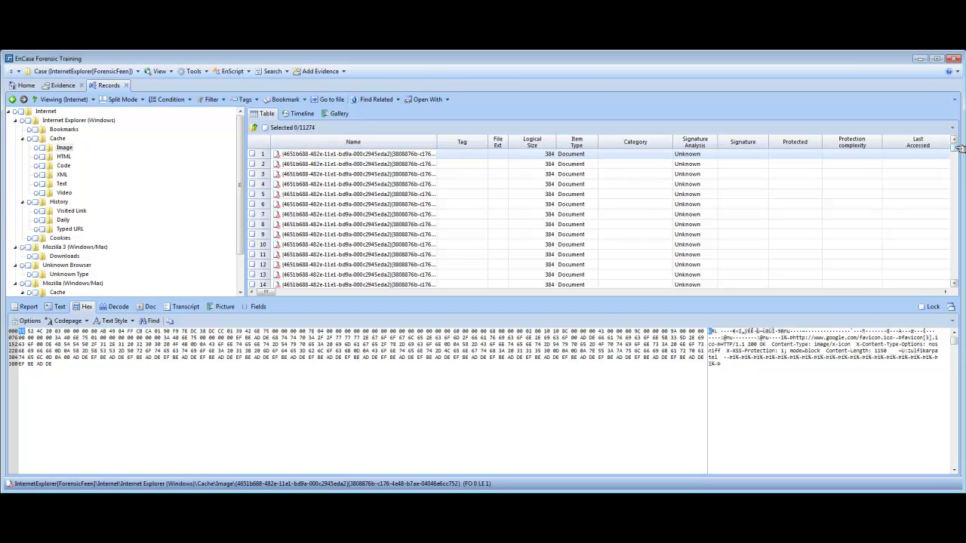
left_click_drag(958, 149, 958, 167)
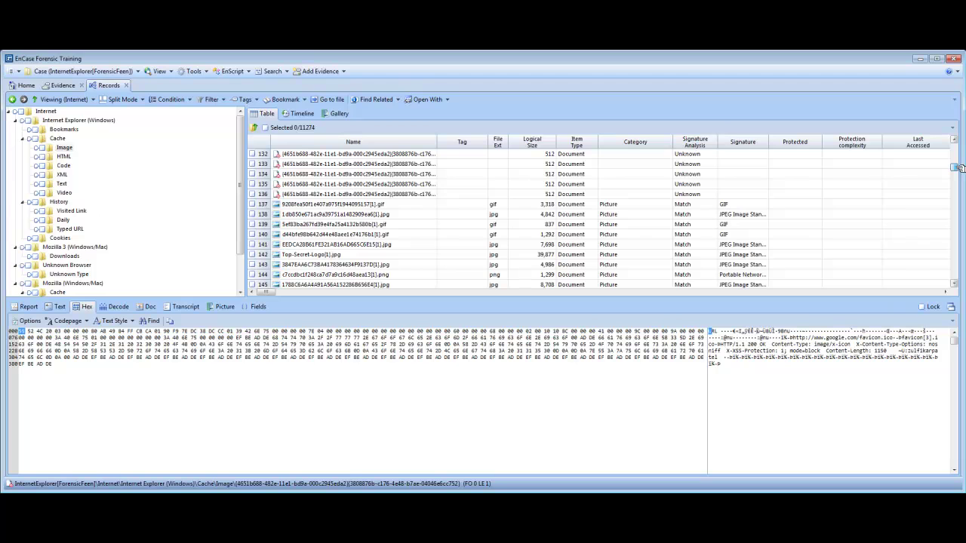
left_click(330, 255)
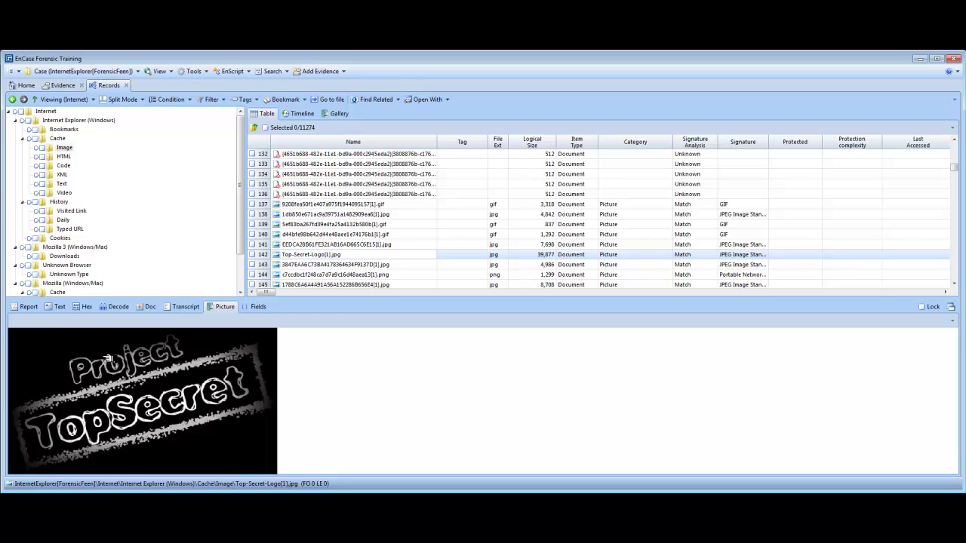
left_click(29, 307)
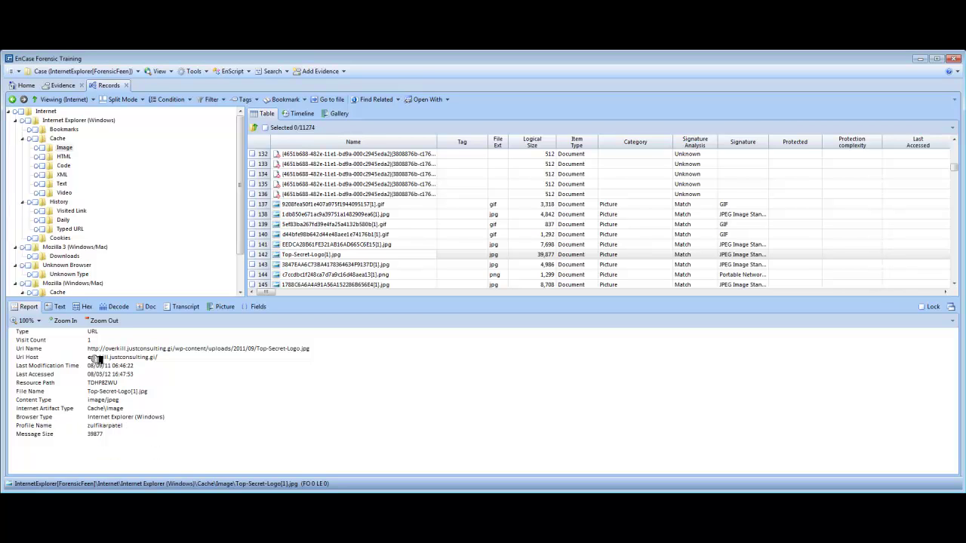
left_click(89, 308)
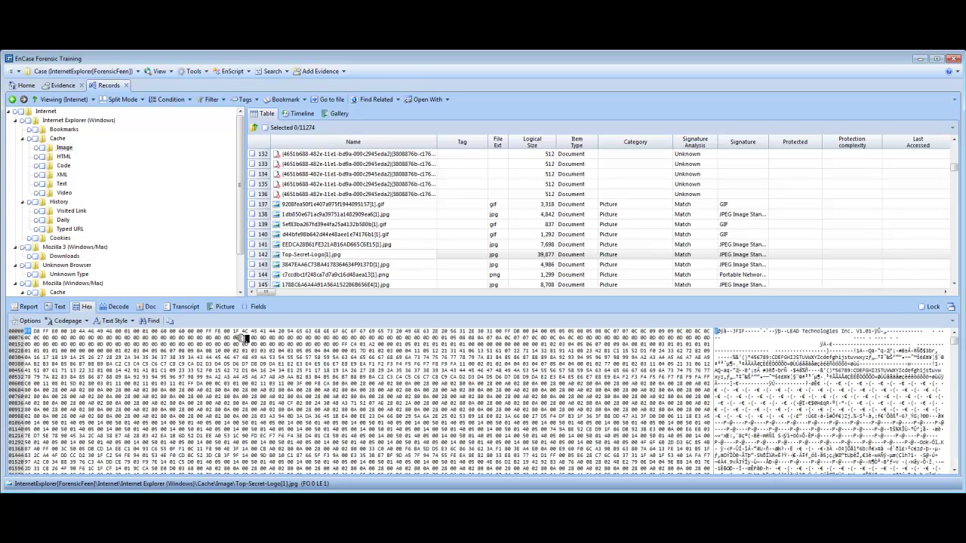
left_click(62, 307)
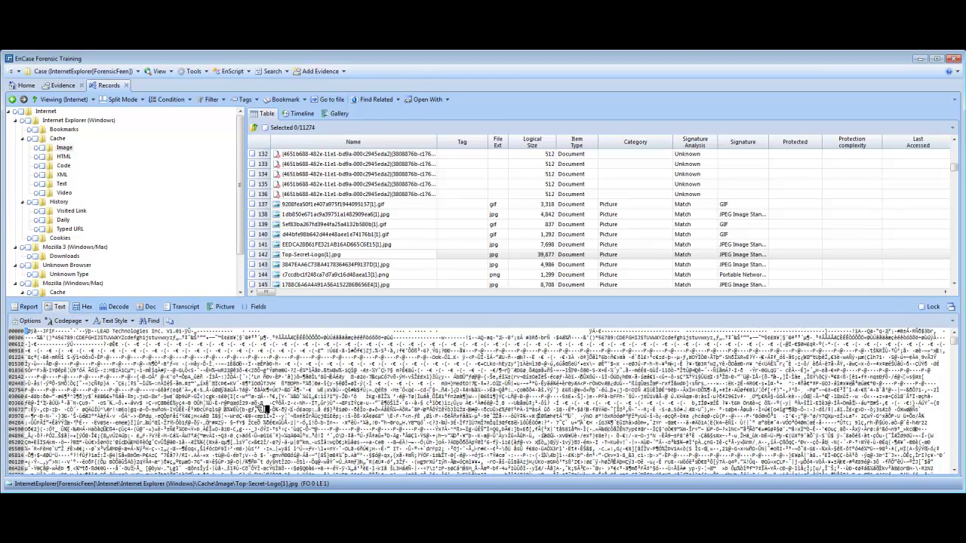
left_click(224, 306)
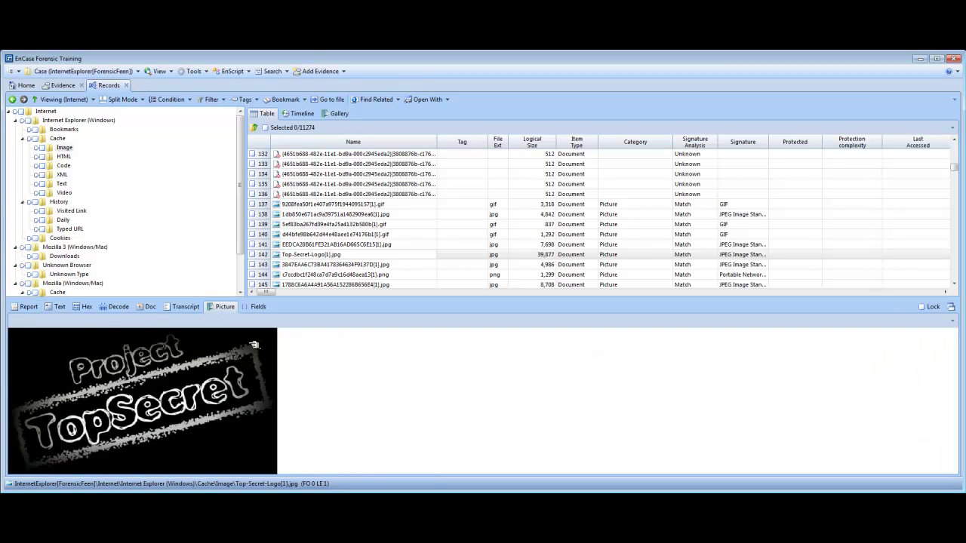
Open the cached videos and examine the report of the first 36417629[1].mp4 record.
left_click(265, 129)
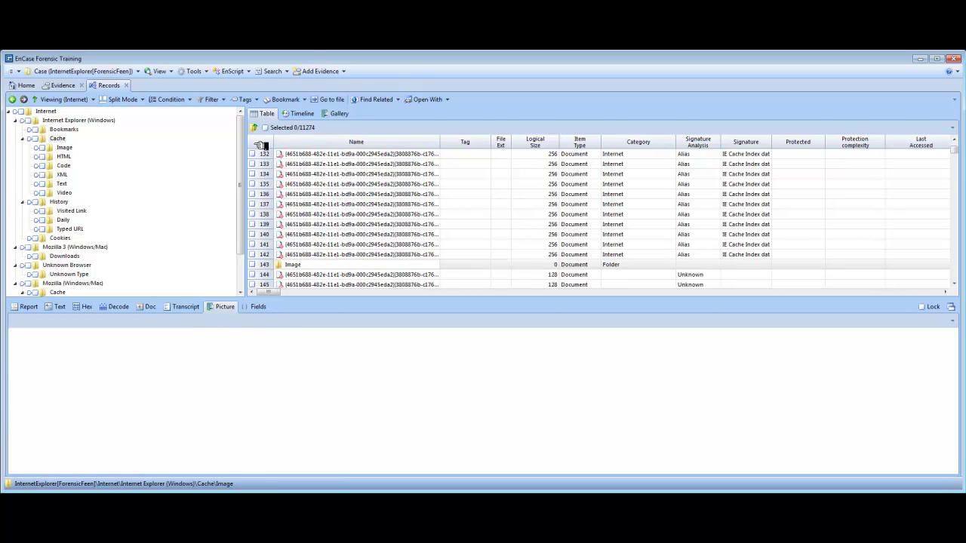
left_click(65, 193)
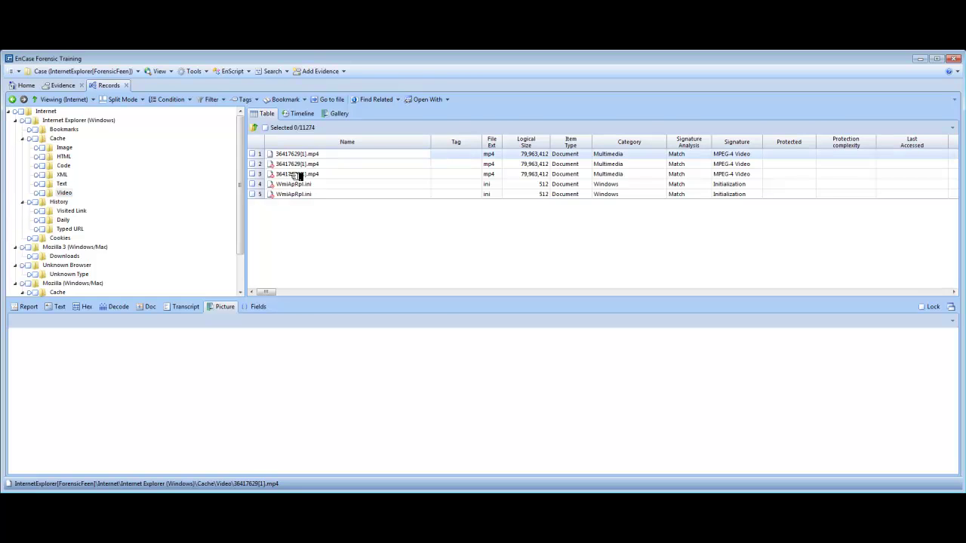
left_click(28, 307)
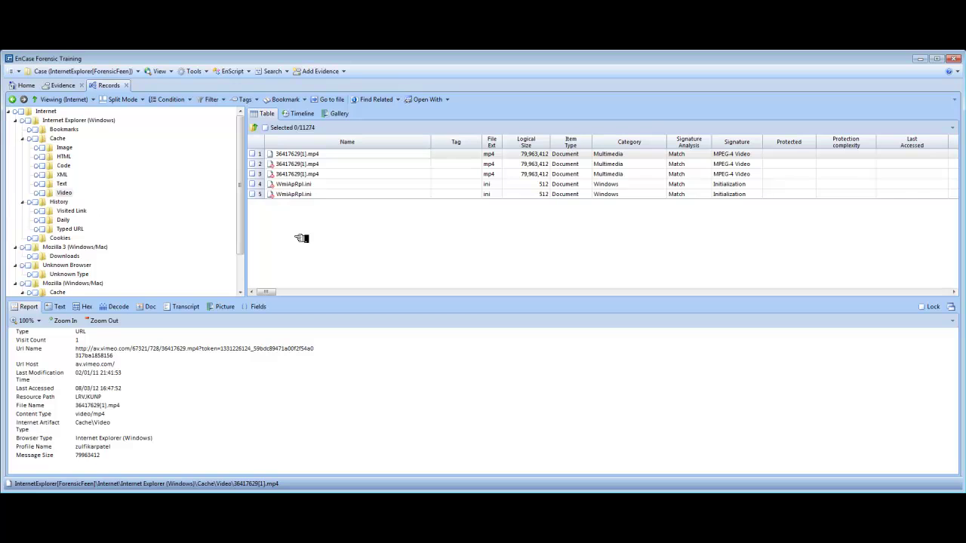
Open the cached HTML files and read index[1].htm both as a transcript and as a rendered document.
left_click(66, 156)
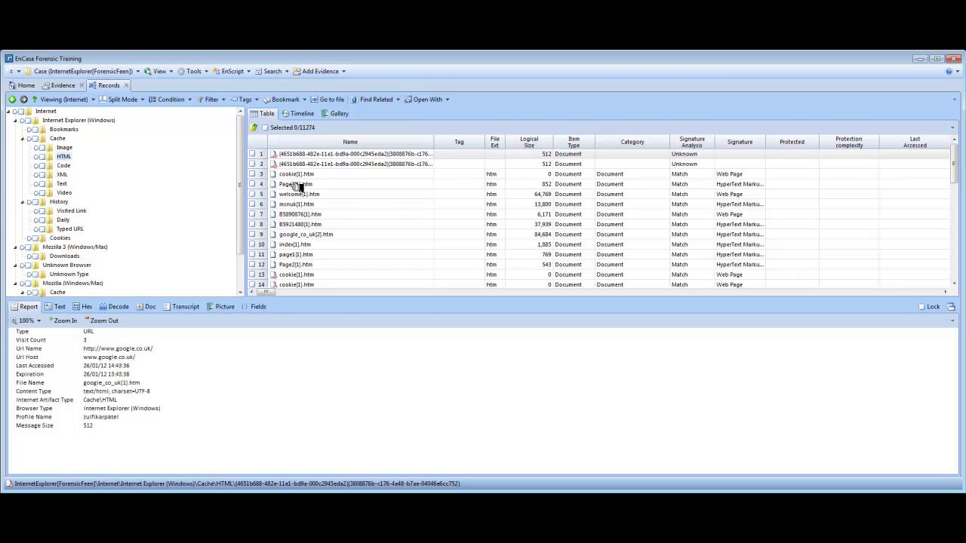
left_click(300, 245)
left_click(181, 307)
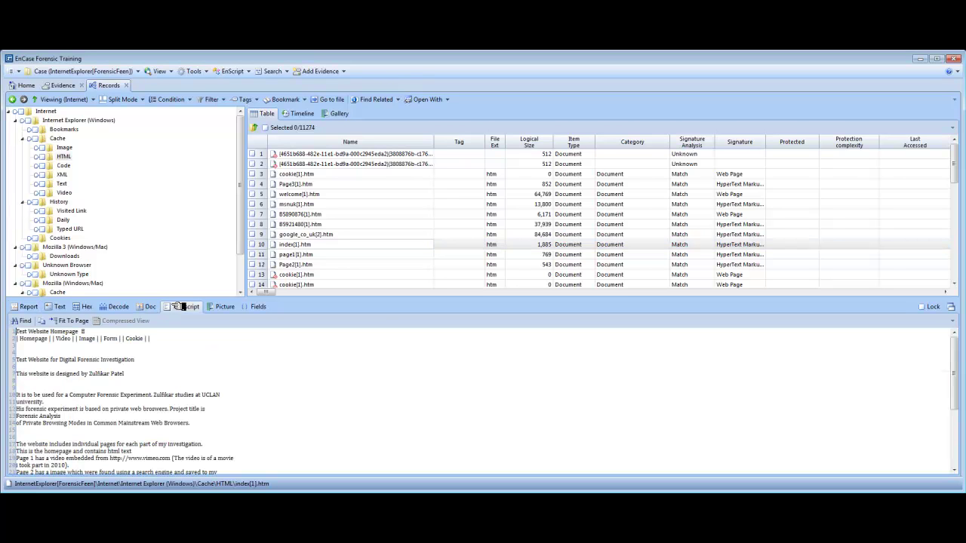
scroll(114, 400, "down", 2)
scroll(109, 400, "down", 3)
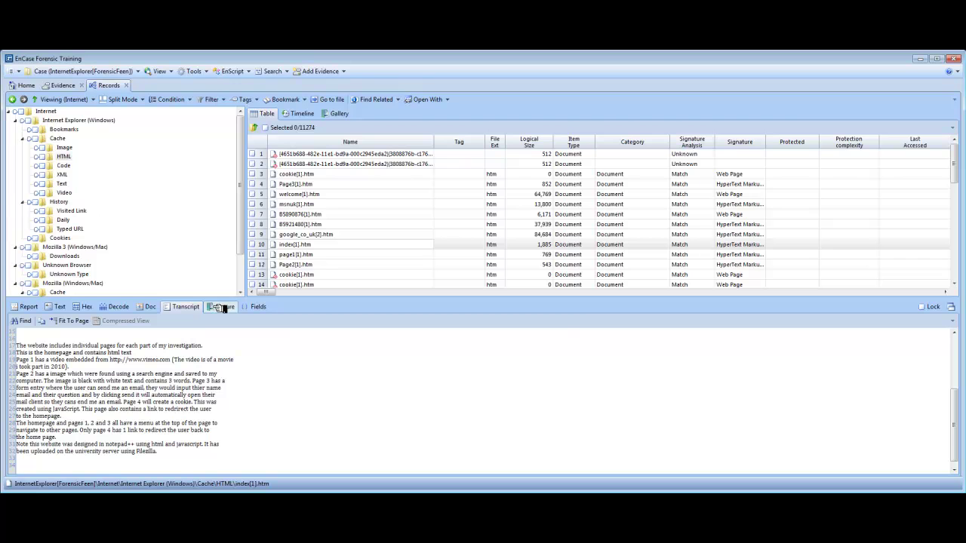
left_click(151, 307)
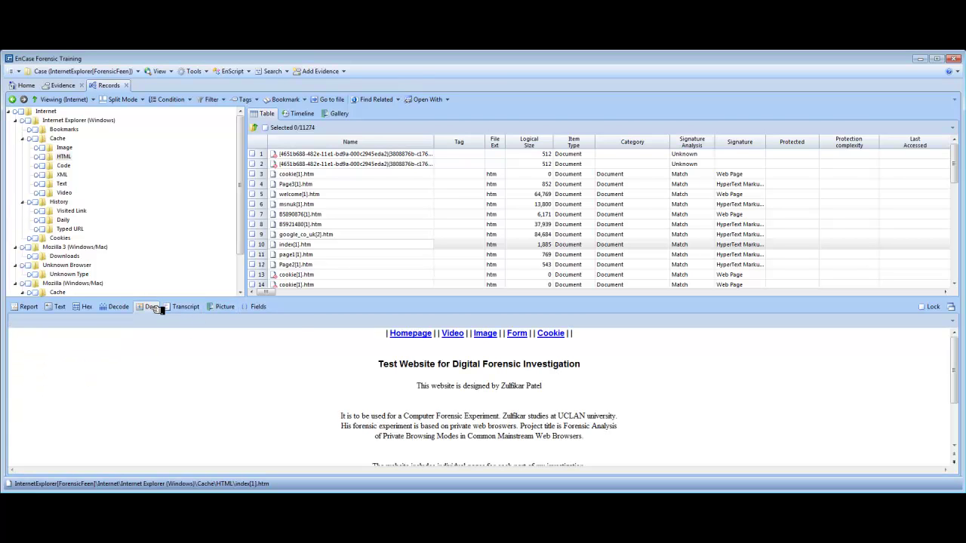
scroll(500, 397, "down", 2)
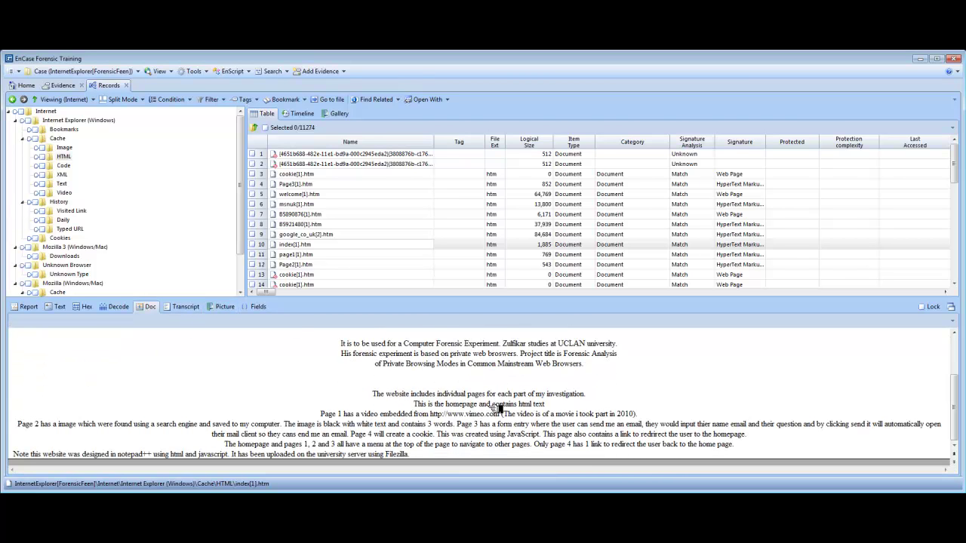
scroll(496, 414, "up", 2)
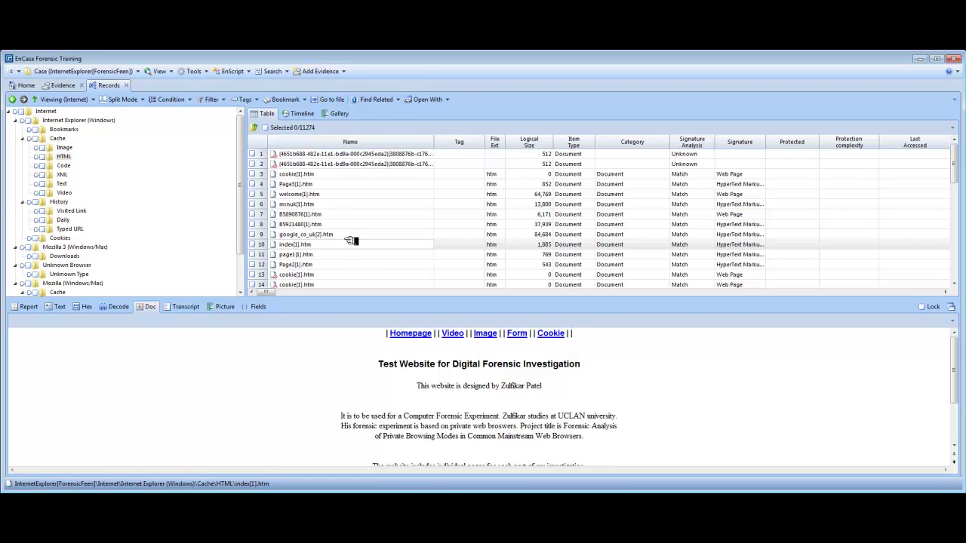
Examine the rendered pages of Page2[1].htm, the Page3[1].htm record in row 16 and the cookie[1].htm record in row 3.
left_click(308, 264)
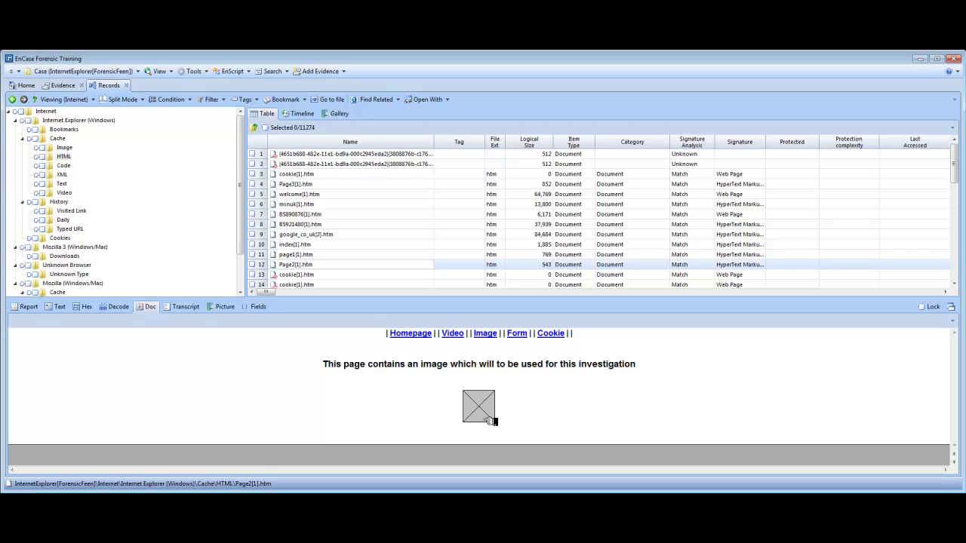
scroll(346, 236, "down", 2)
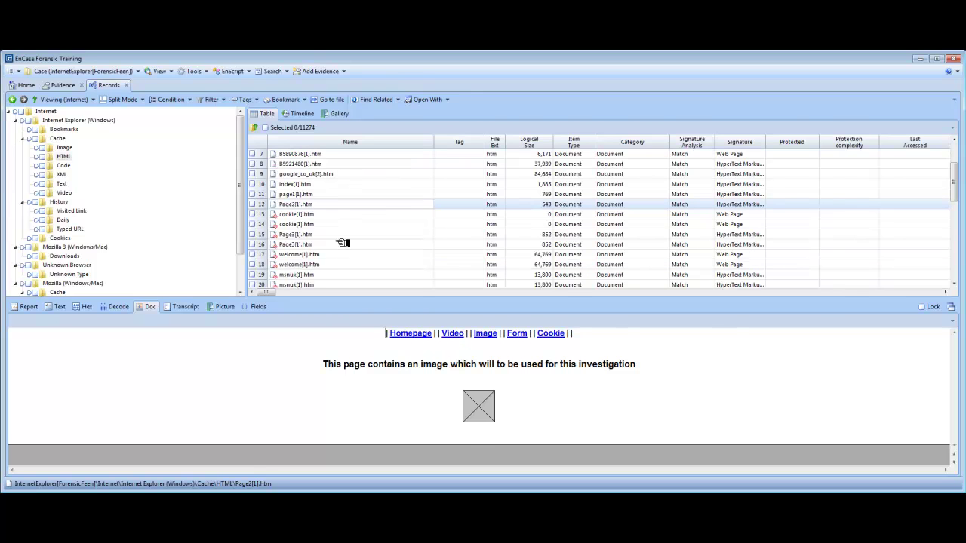
left_click(314, 246)
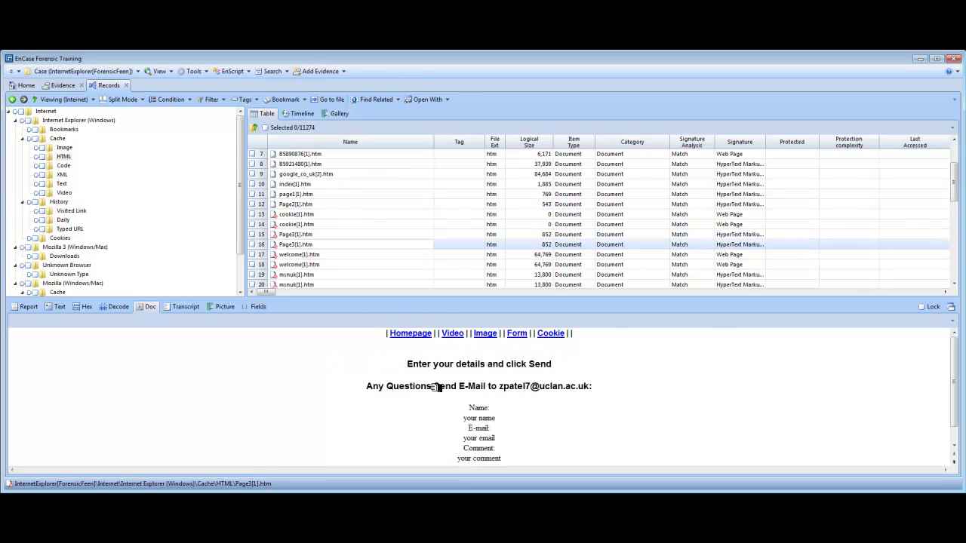
scroll(434, 389, "down", 3)
scroll(426, 392, "up", 5)
left_click(309, 176)
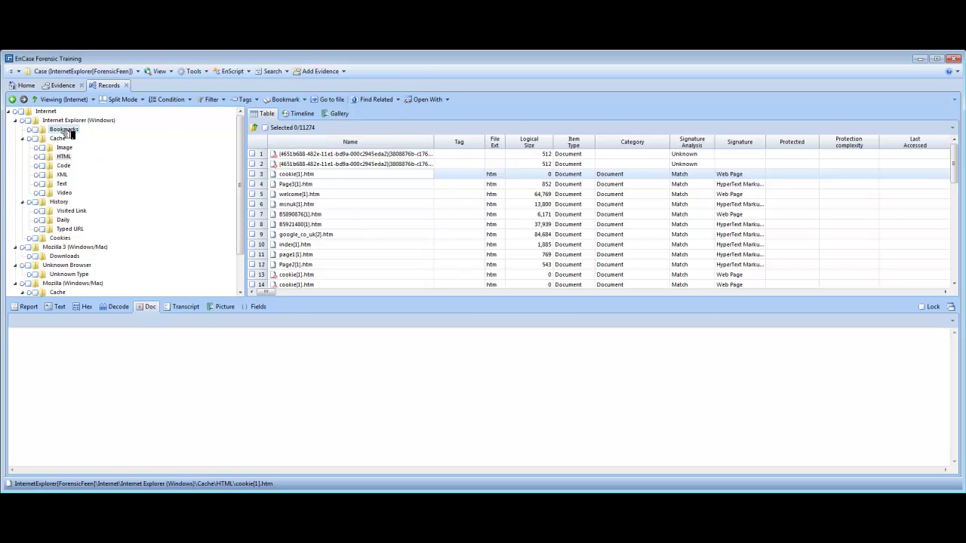
Return to the top level of the Internet records and display the case's evidence list.
left_click(257, 129)
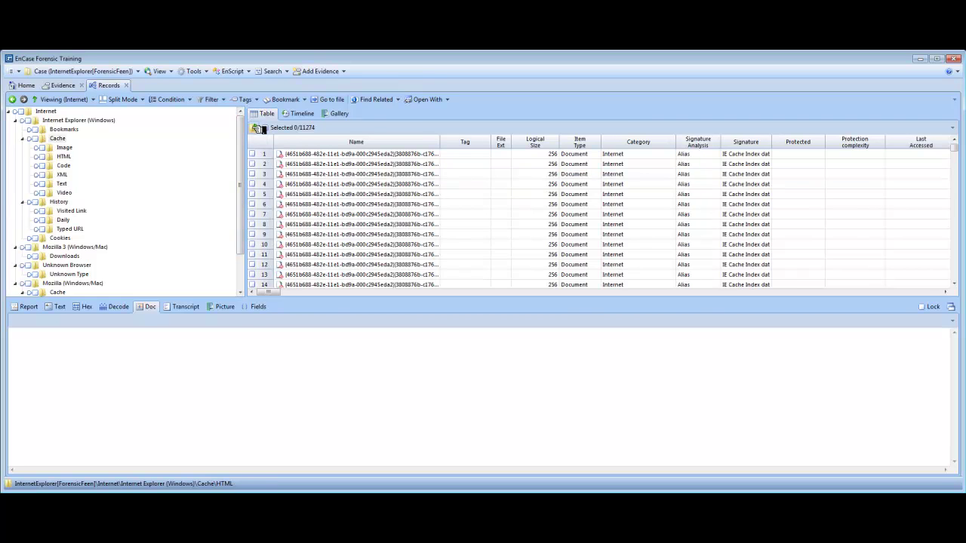
left_click(260, 128)
left_click(260, 128)
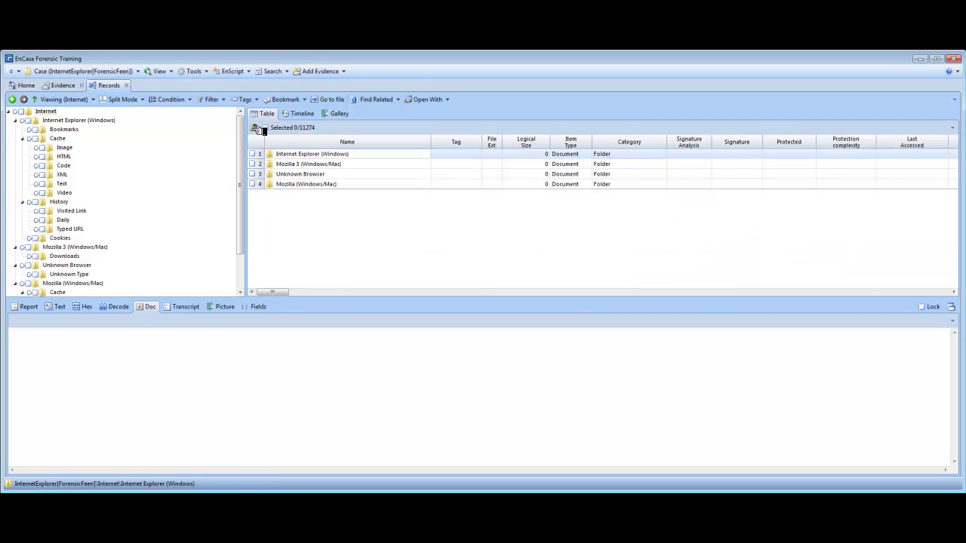
left_click(66, 85)
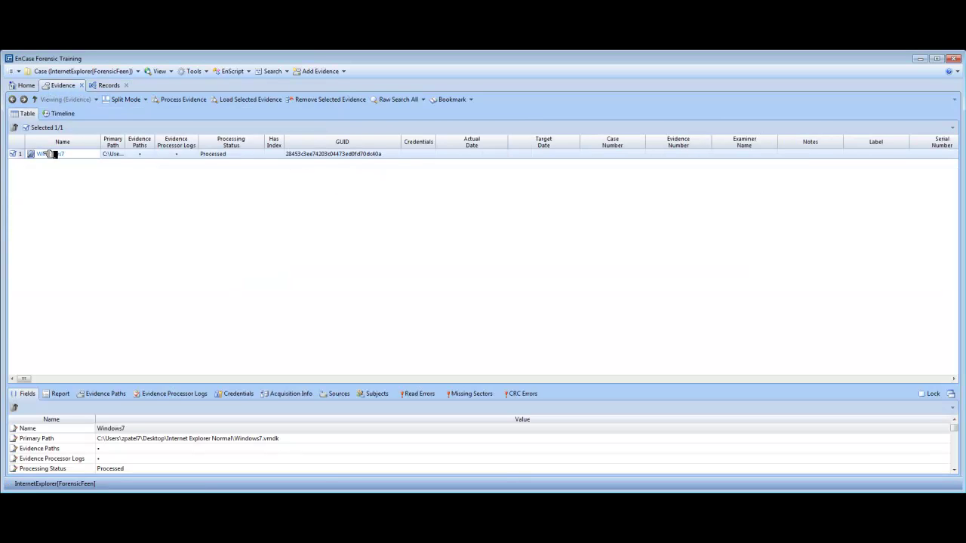